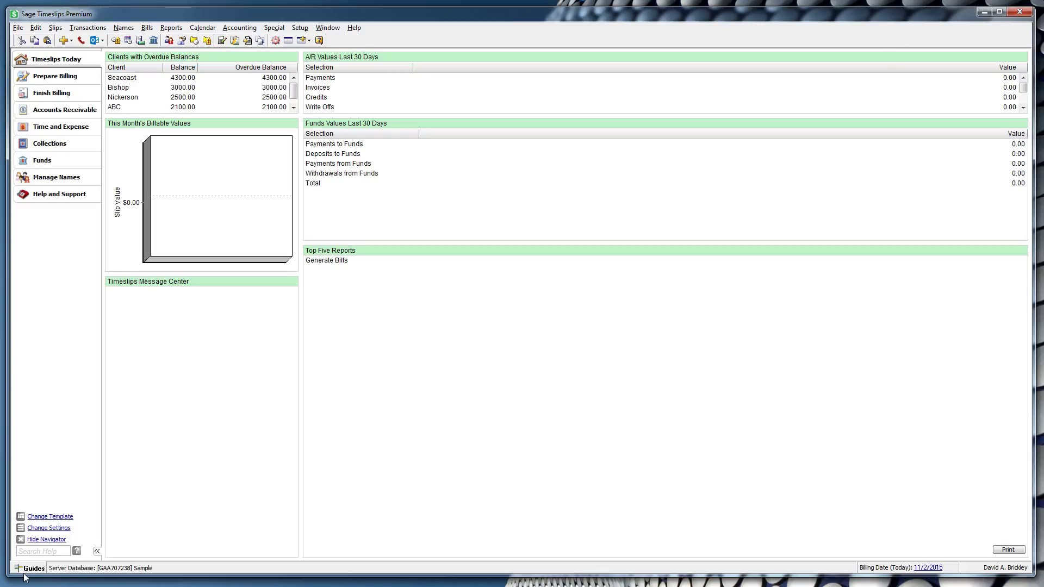
Step: Start a new Quick Bill from the Bills menu
key("alt")
key("Escape")
key("alt")
key("Escape")
key("alt")
left_click(148, 28)
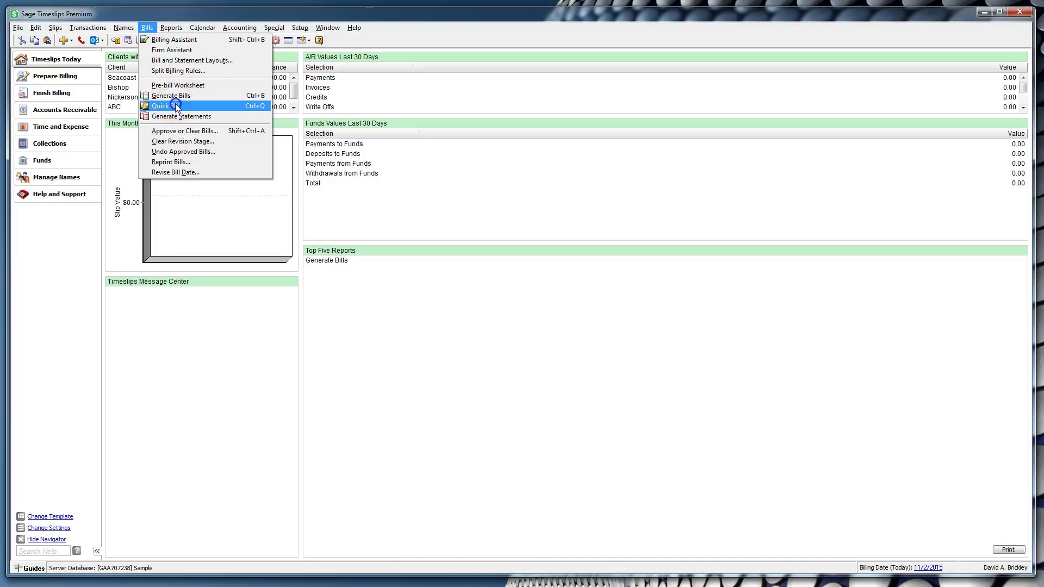
left_click(175, 107)
left_click(642, 83)
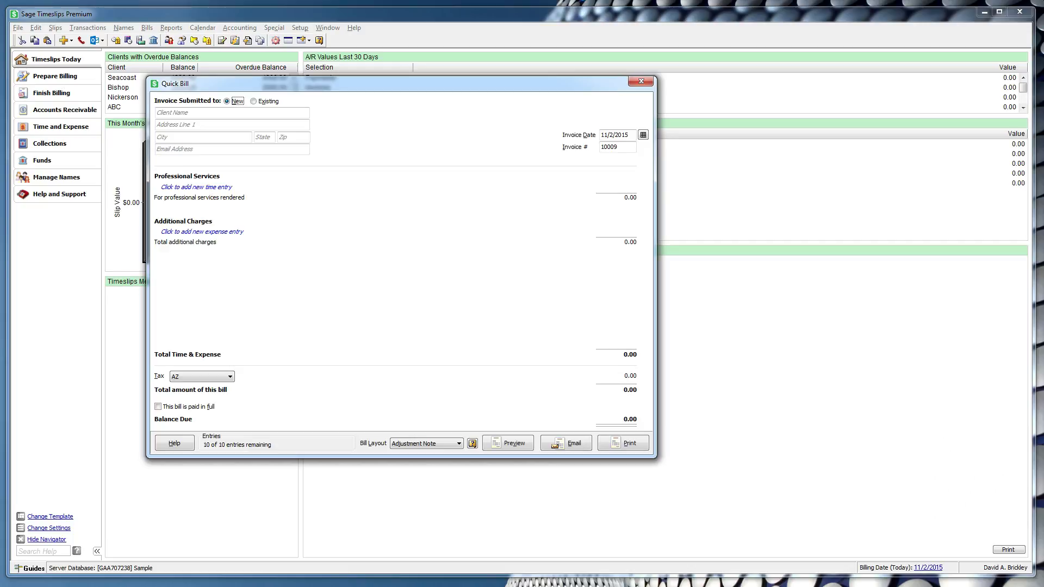
Step: Try existing client ABC, read the quick bill conditions note, then switch to a new client
left_click(254, 101)
left_click(263, 112)
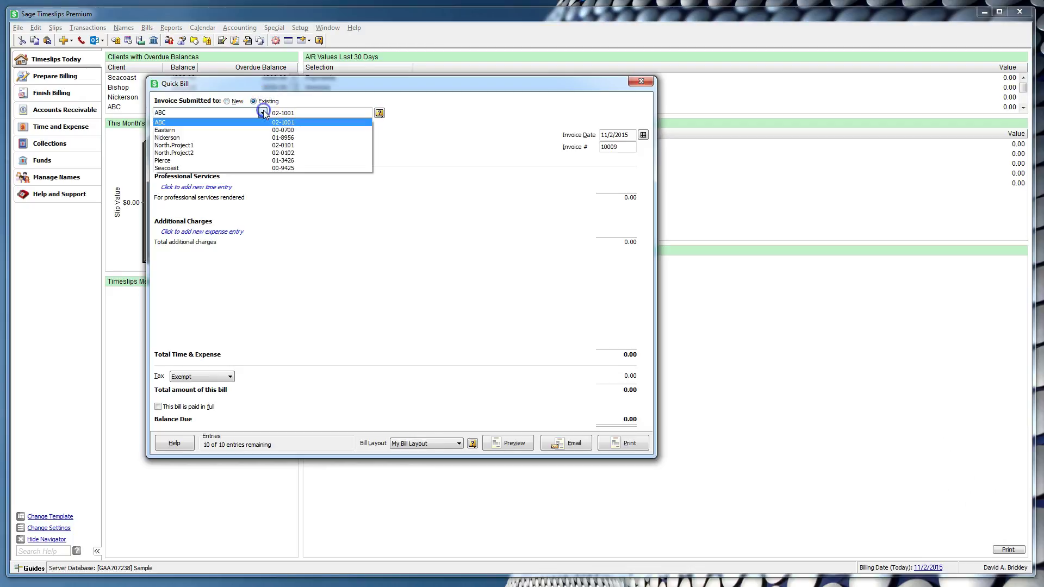
left_click(263, 111)
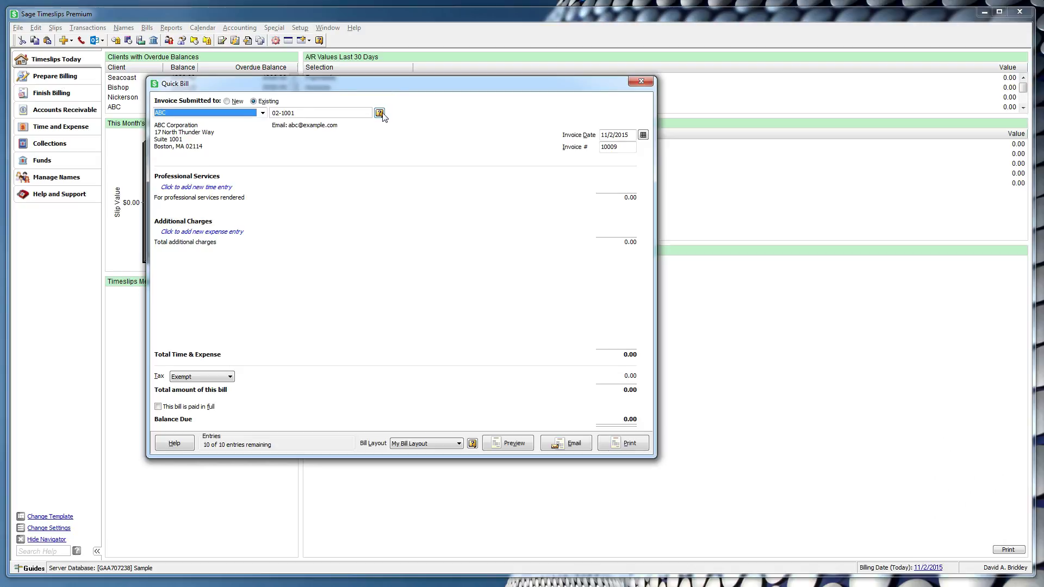
left_click(380, 113)
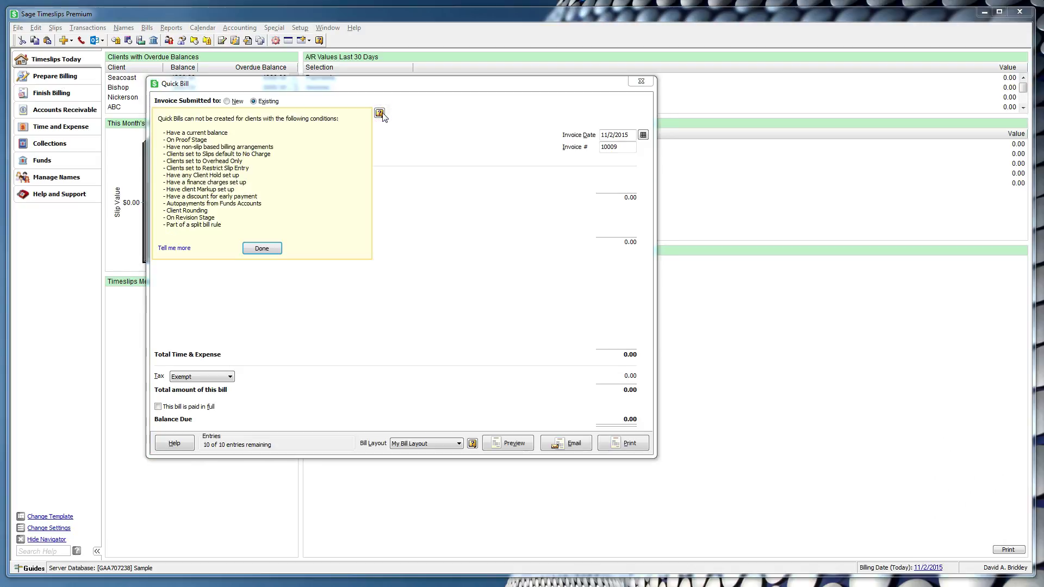
left_click(272, 249)
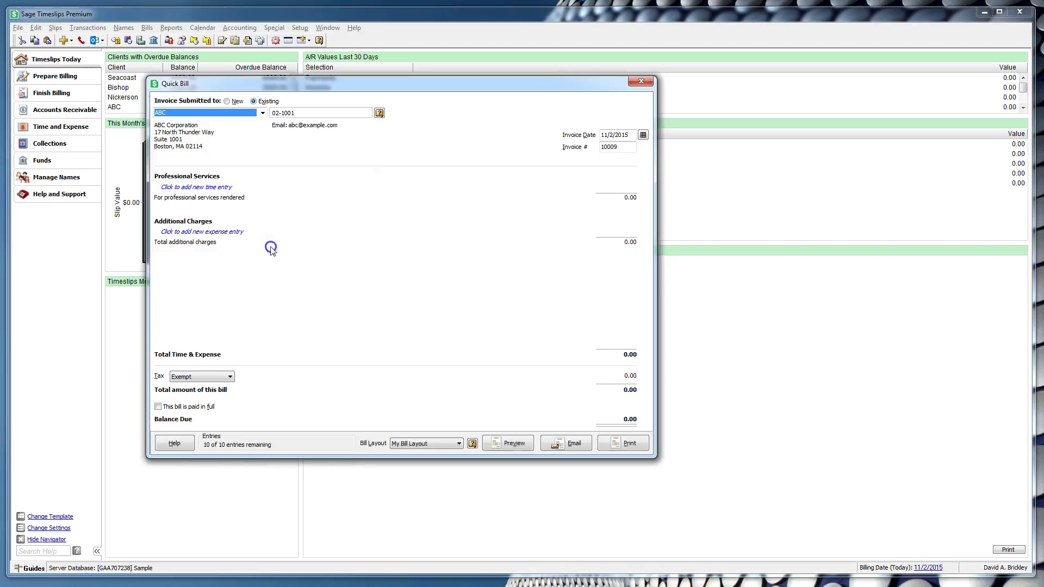
left_click(381, 114)
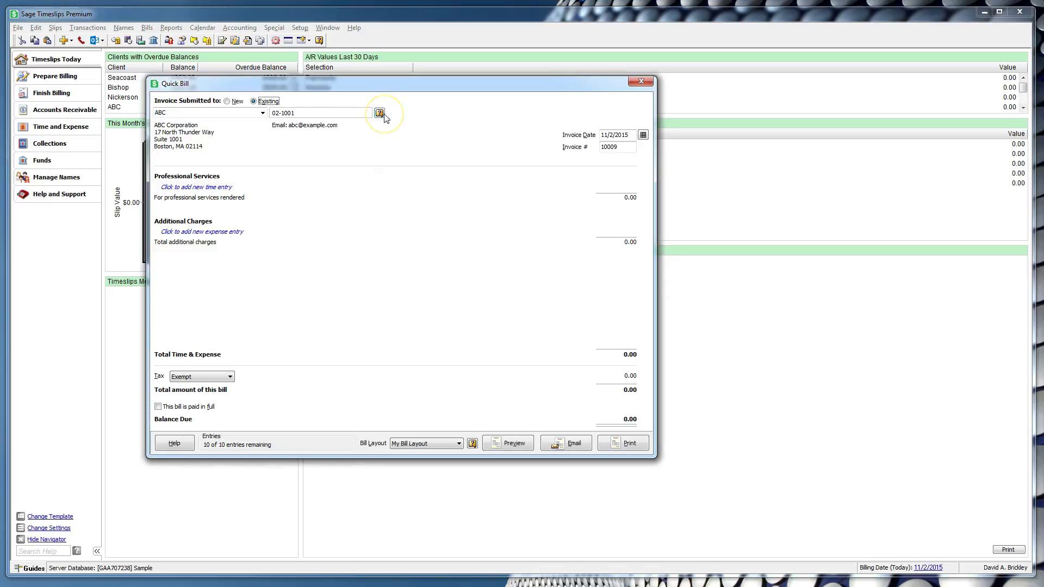
left_click(228, 102)
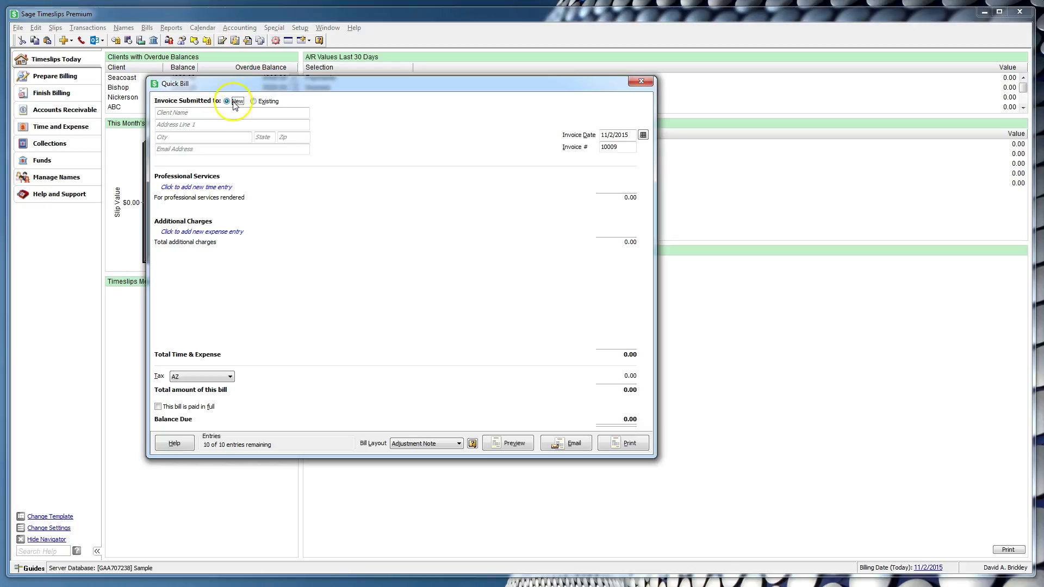
Step: Enter 'QB Client 1' as the new client's name
left_click(216, 112)
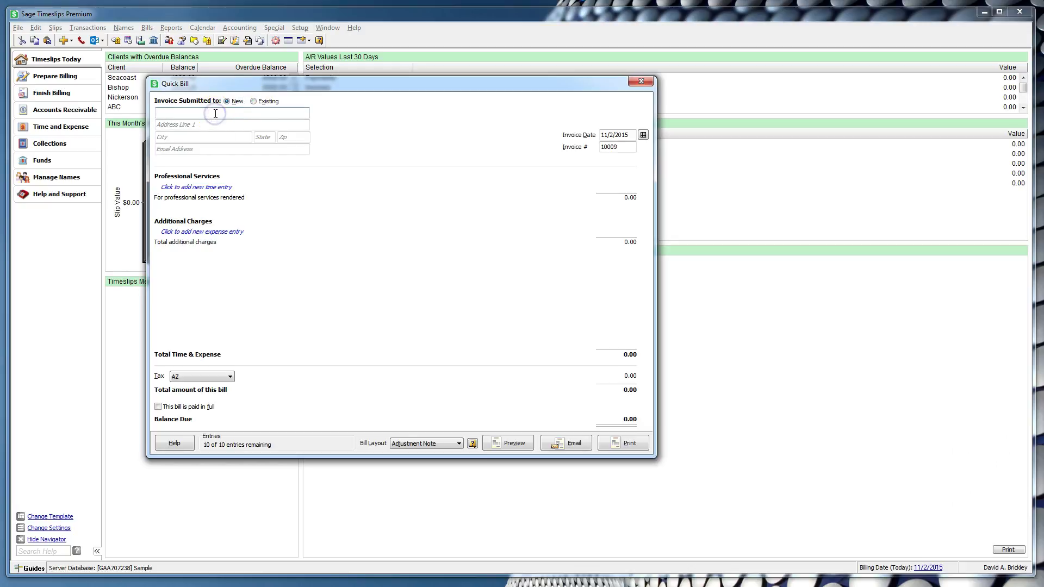
type("QB Client 1")
left_click(195, 114)
left_click_drag(195, 114, 148, 114)
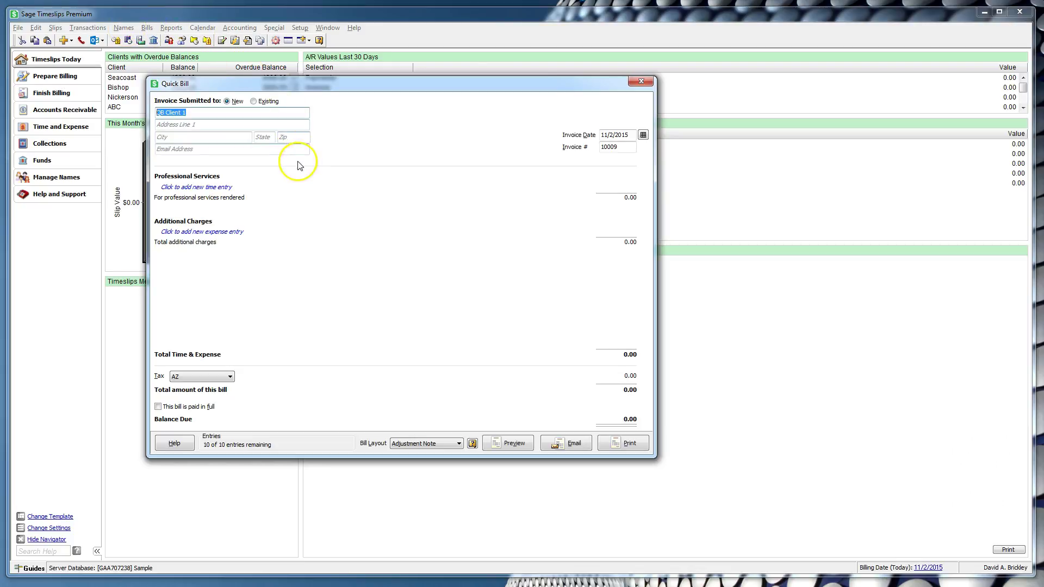
left_click(198, 113)
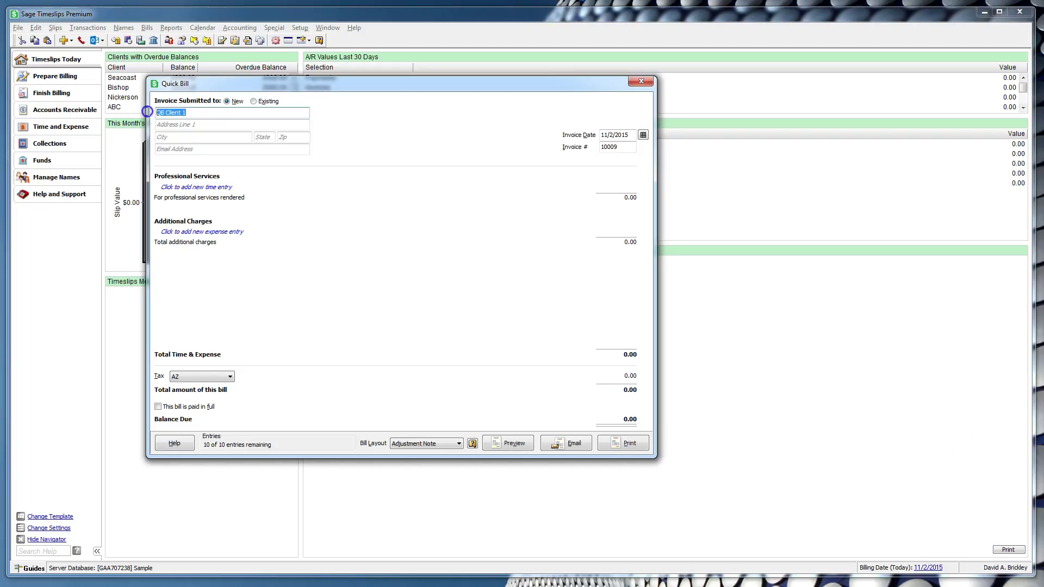
Step: Fill in the client's street address, city, state, ZIP code and e-mail address
left_click(176, 125)
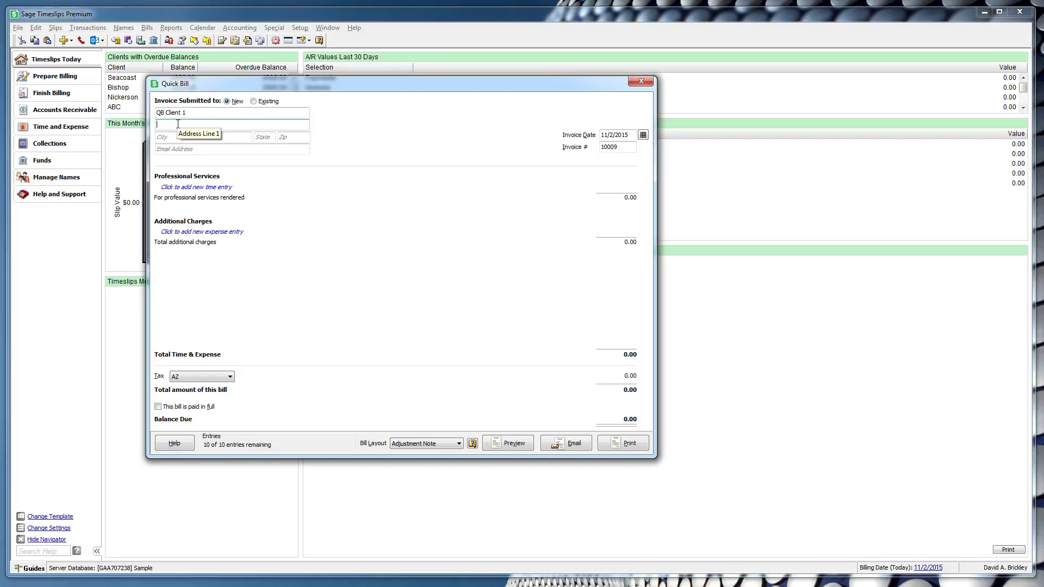
left_click(204, 137)
type("Lawrenceville")
key("Tab")
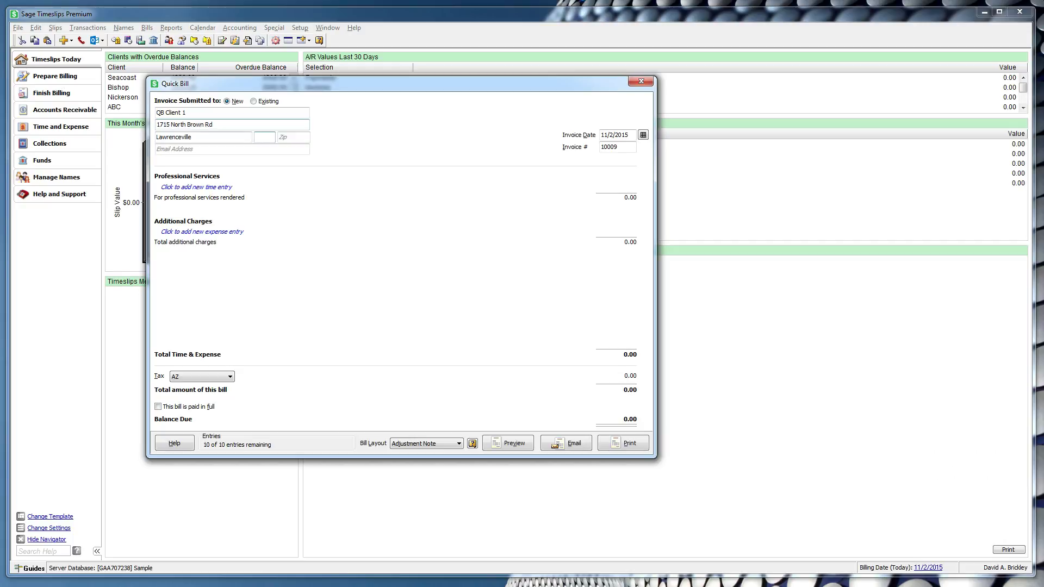
type("GA")
key("Tab")
type("30043")
key("Tab")
type("example@example")
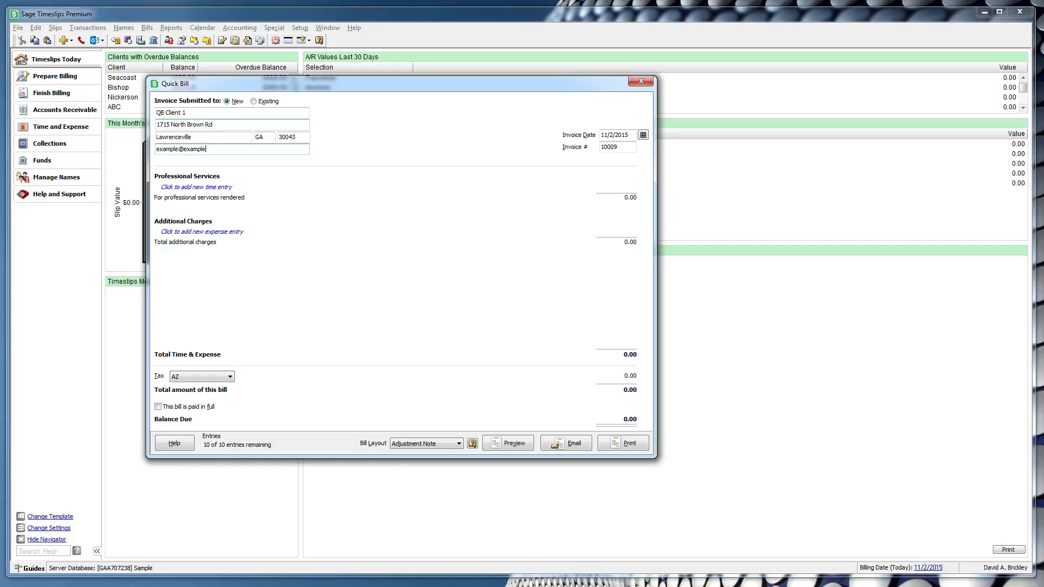
type(".com")
left_click(591, 139)
left_click(630, 137)
left_click(643, 134)
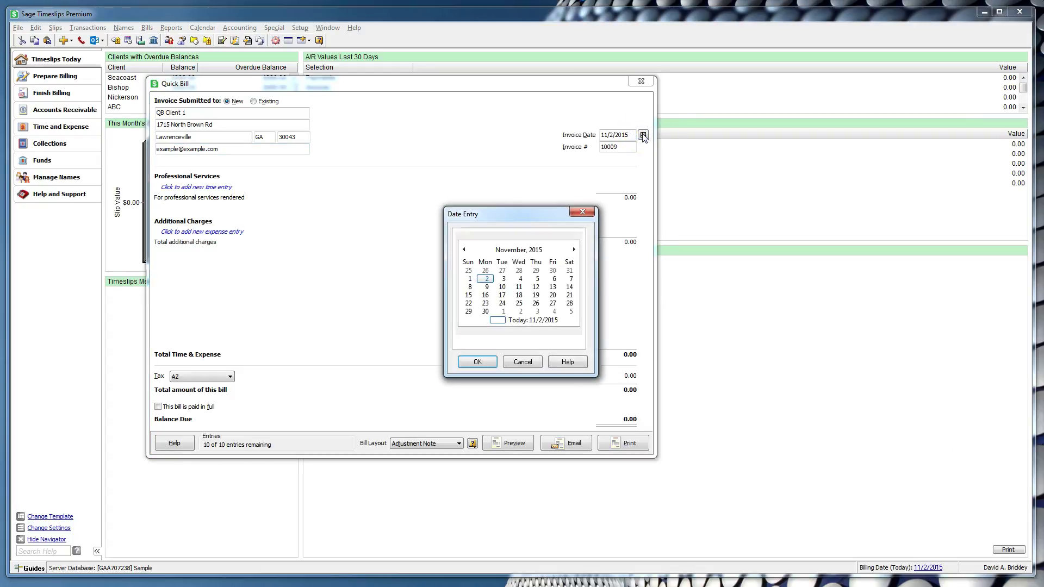
left_click(582, 213)
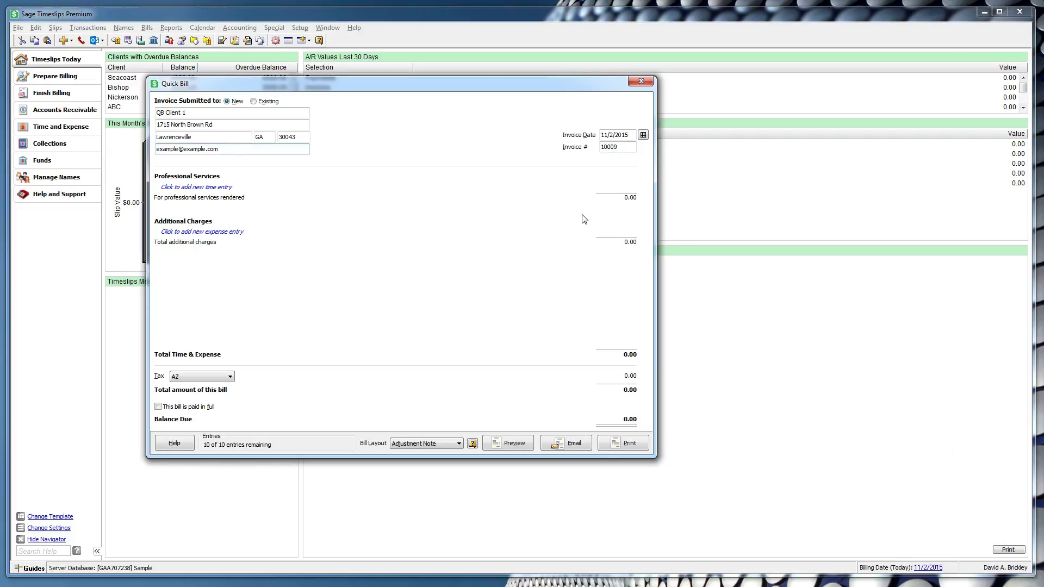
left_click(622, 147)
left_click(625, 147)
Step: Add a new time entry row to the Quick Bill, leaving its date unchanged
left_click(223, 187)
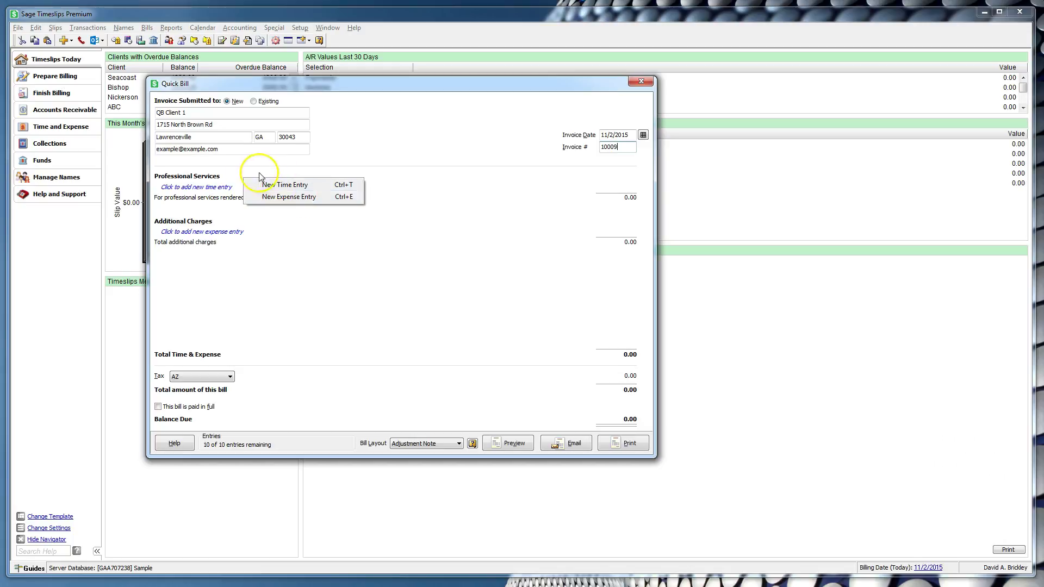
left_click(229, 169)
left_click(227, 188)
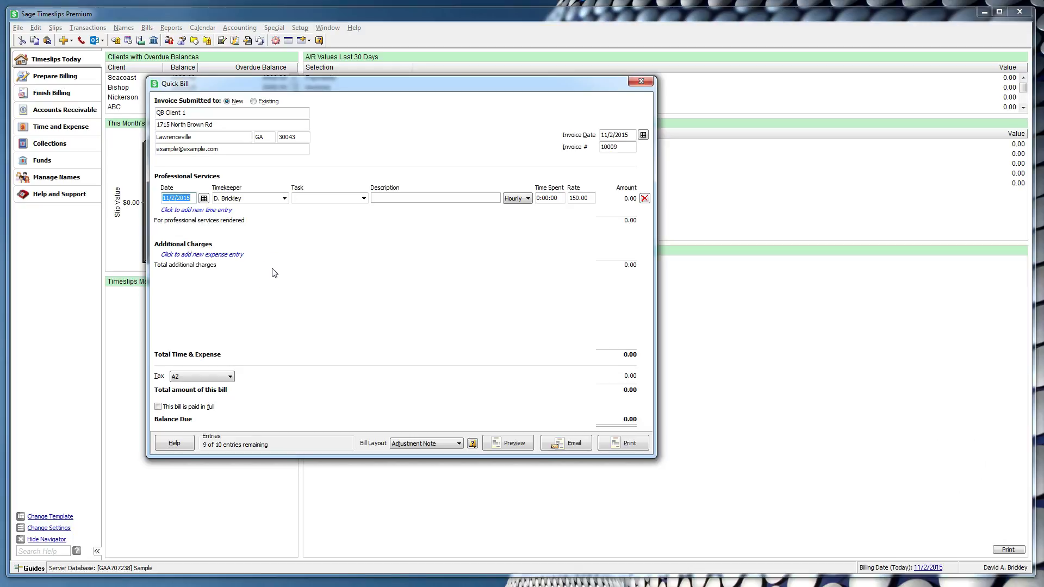
left_click(175, 200)
left_click(364, 198)
left_click(386, 200)
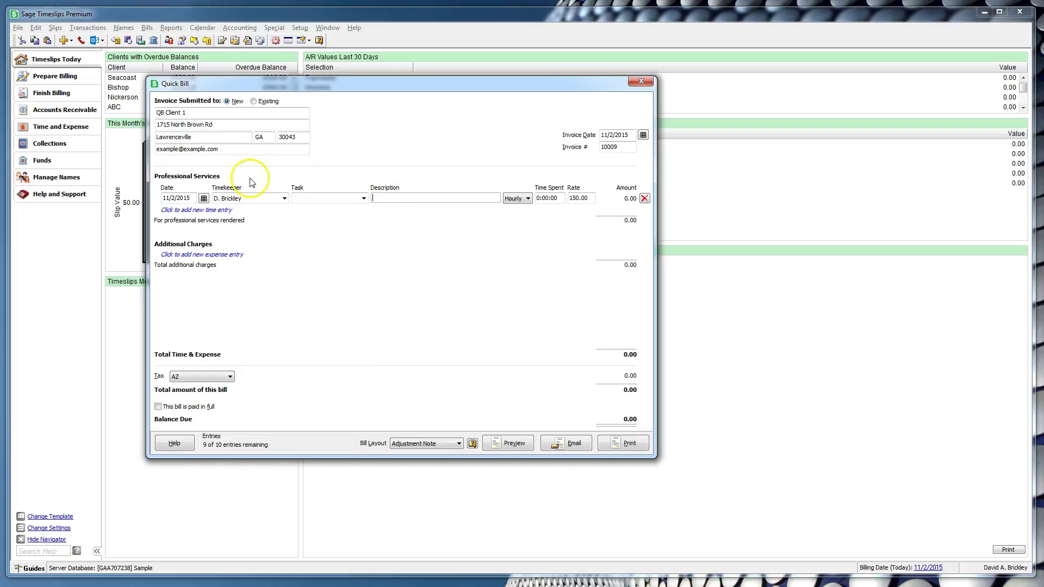
left_click(204, 199)
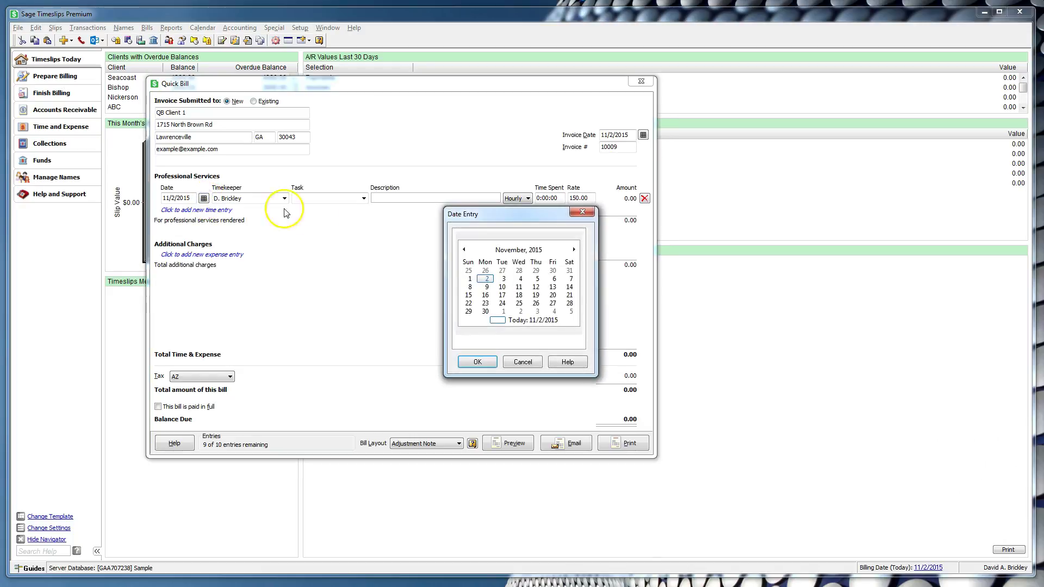
left_click(522, 363)
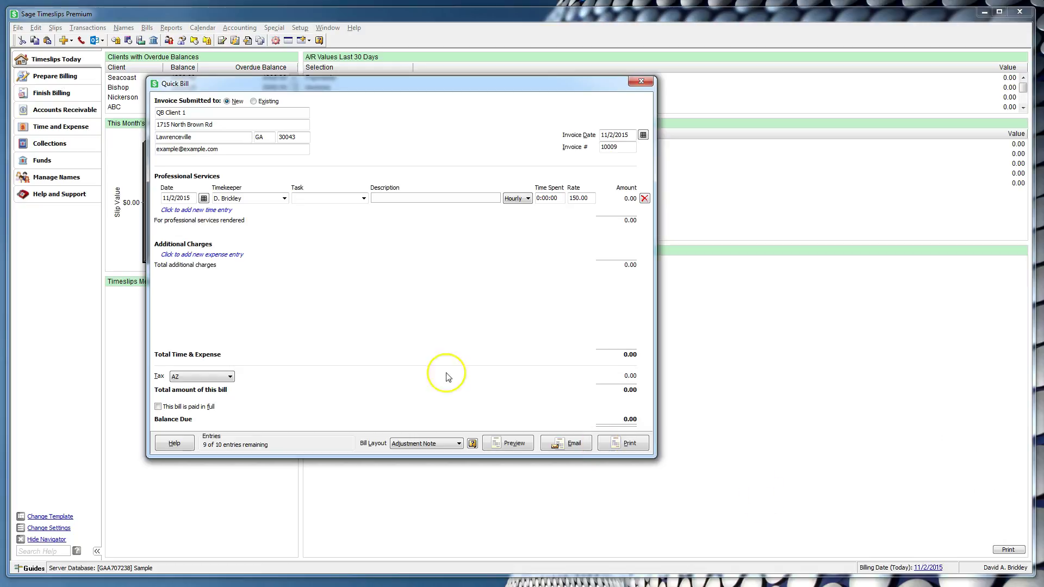
Step: Set the entry's task to Analysis/Strategy, trim its description, and bill 1 hour hourly
left_click(284, 198)
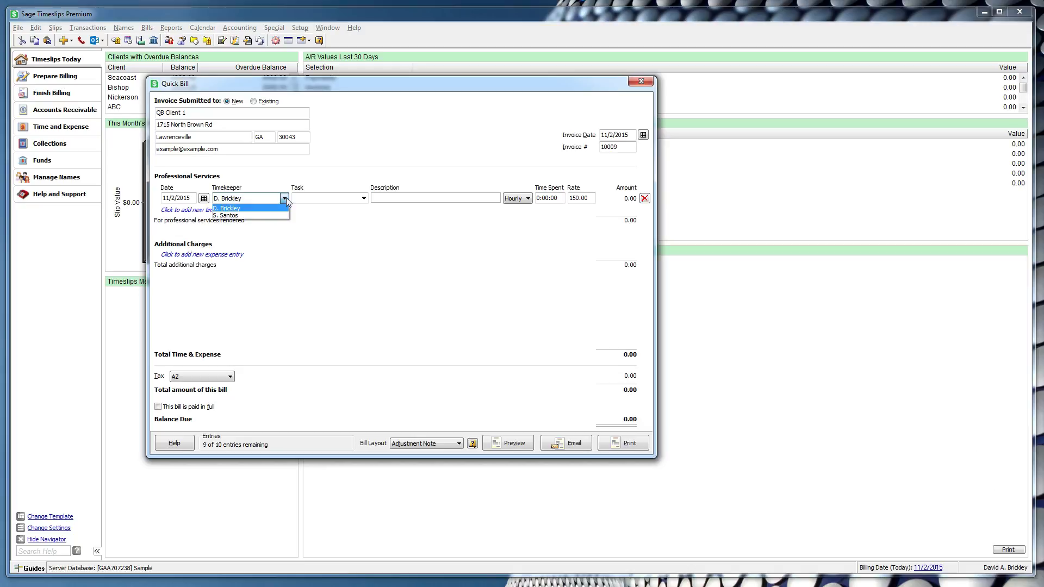
left_click(364, 198)
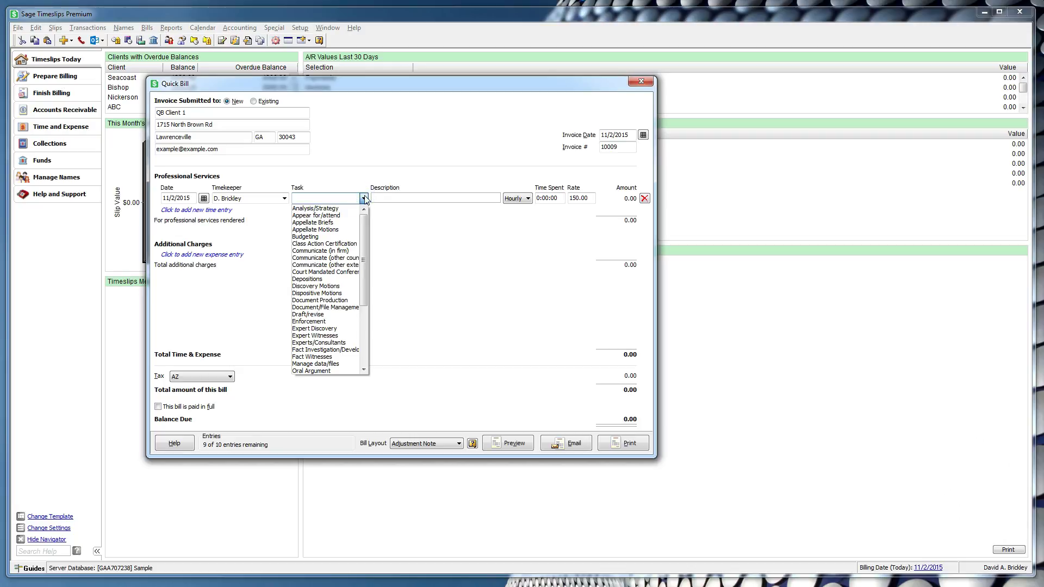
left_click(346, 208)
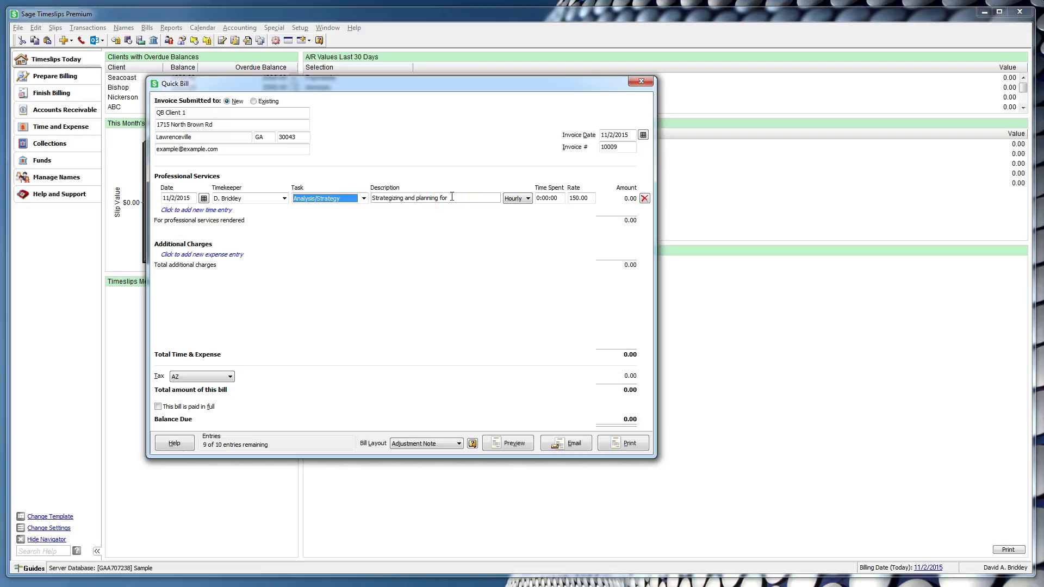
left_click(457, 197)
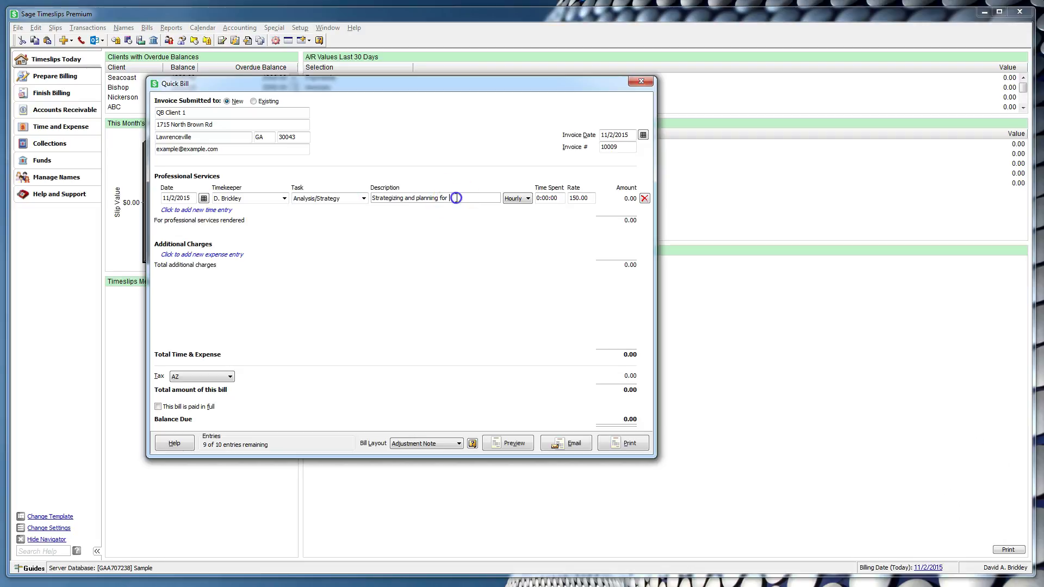
key("BackSpace")
left_click(516, 199)
key("Tab")
left_click(507, 200)
type("1")
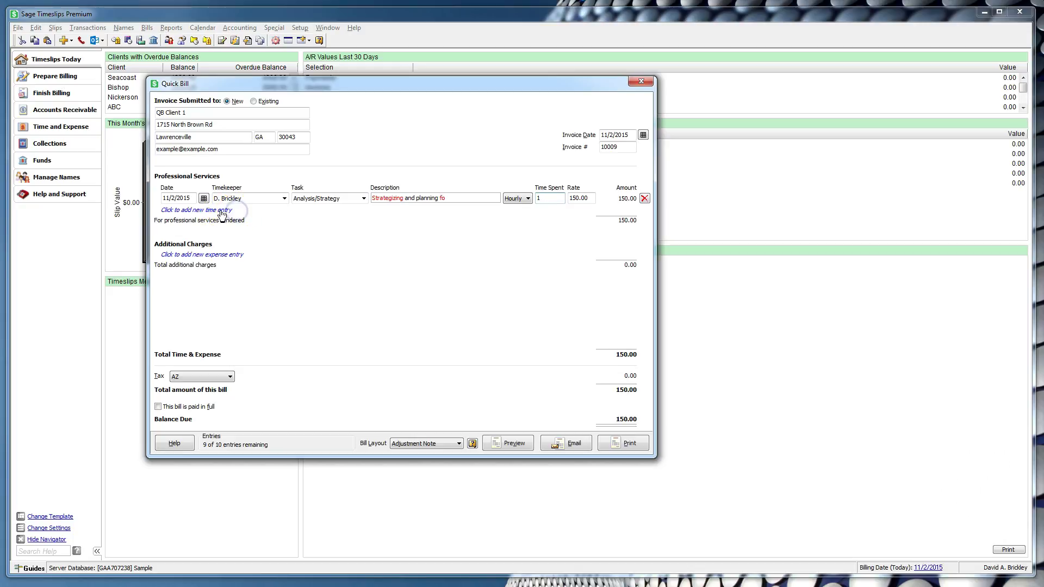
Step: Add a second time entry for Appear for/attend with 2 hours spent
left_click(221, 211)
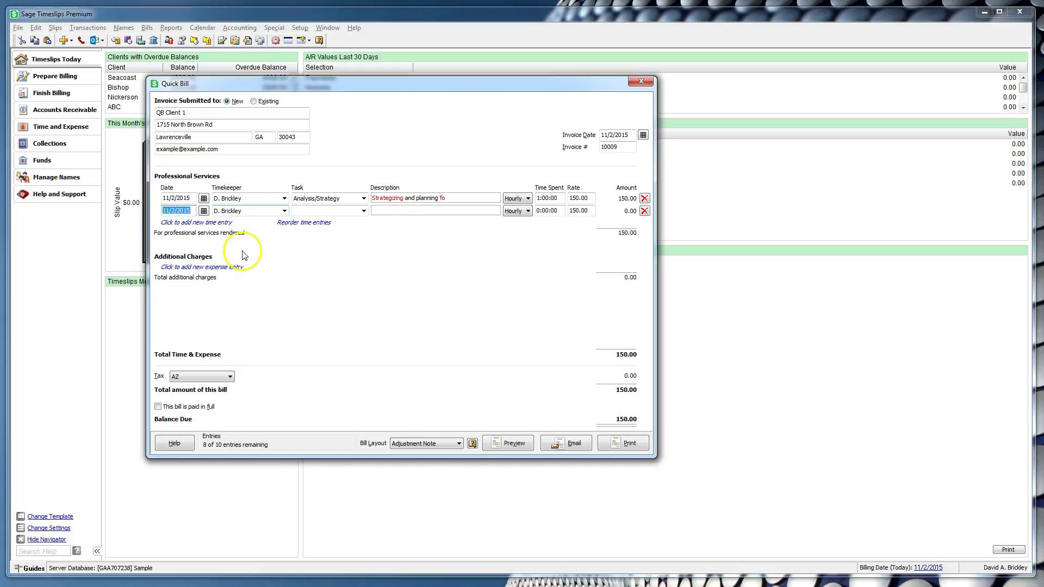
left_click(233, 267)
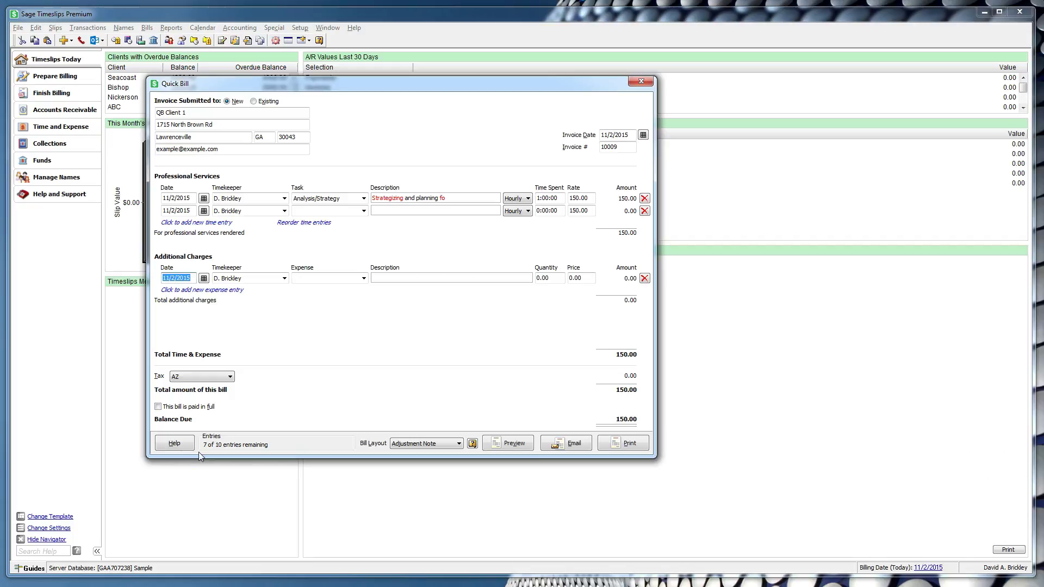
left_click(364, 211)
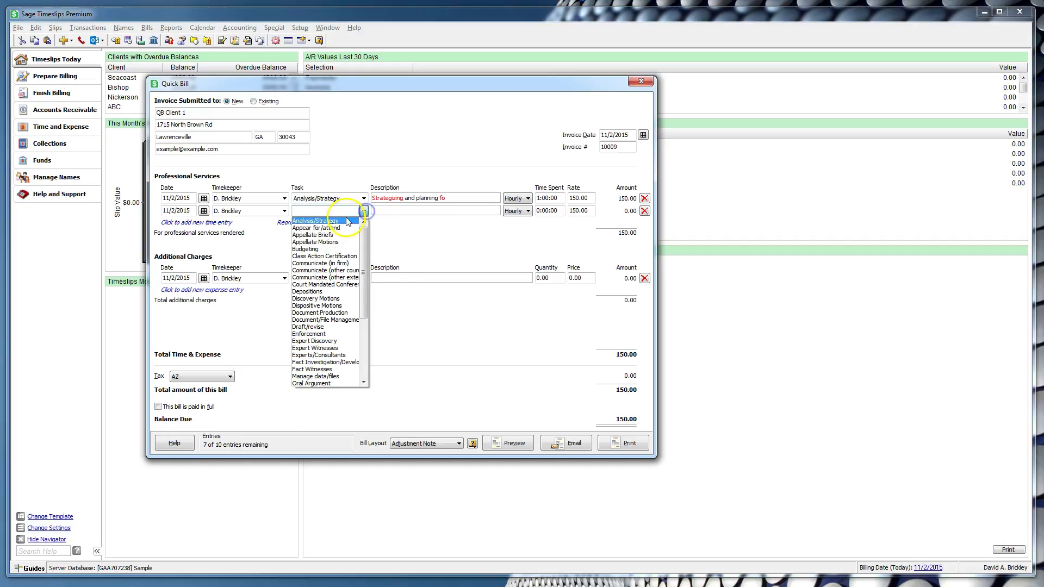
left_click(321, 227)
left_click(546, 211)
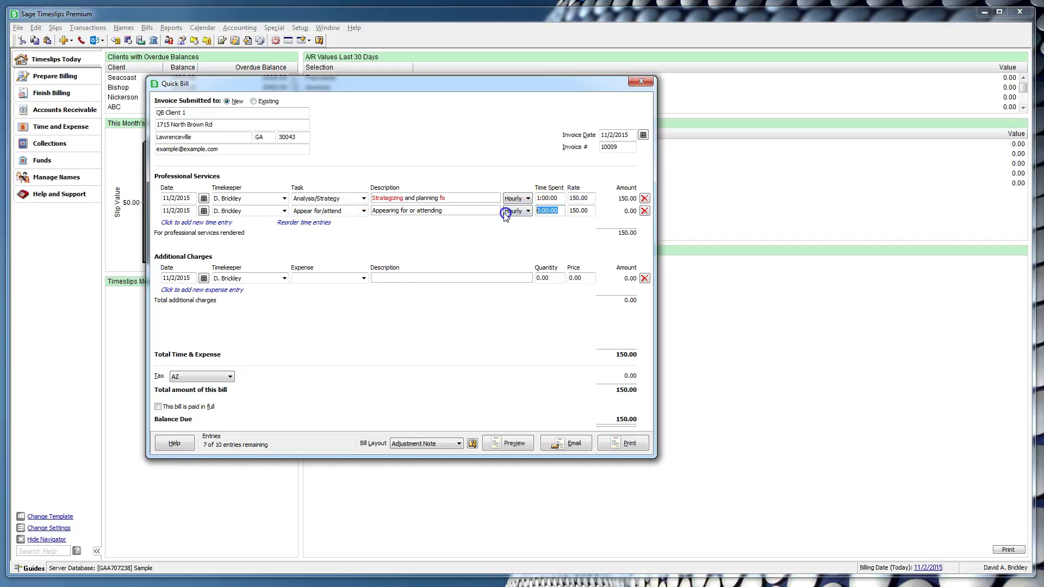
type("2")
Step: Set the new expense to Copying with quantity 1.5 at price 10.00
left_click(364, 278)
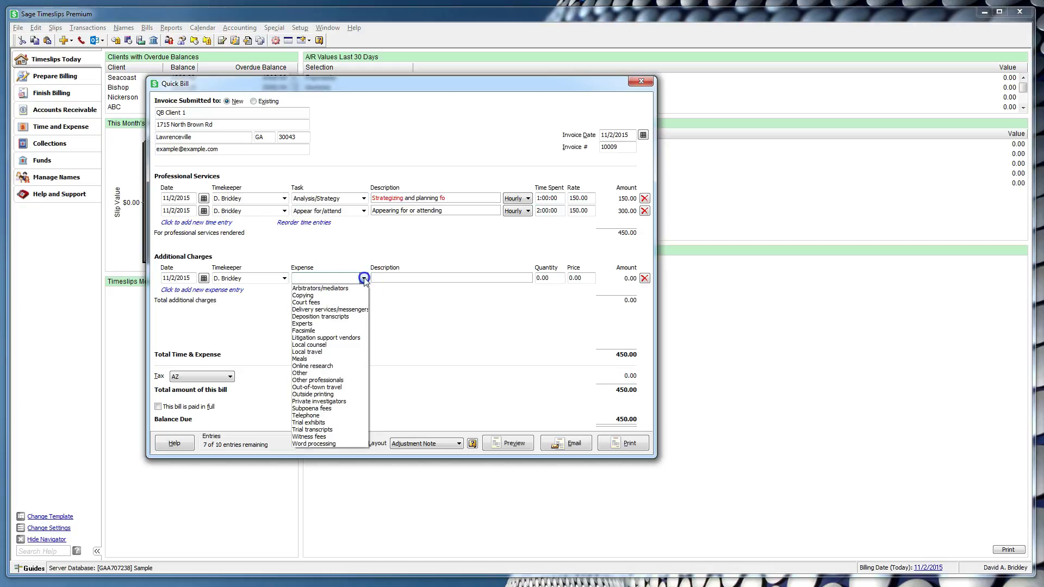
left_click(303, 295)
left_click(549, 278)
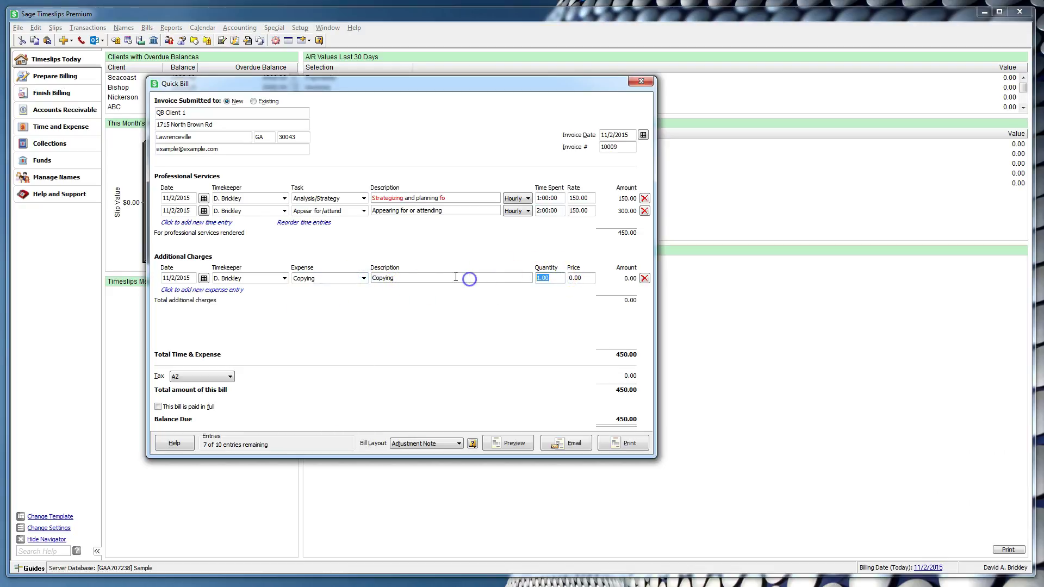
type("1.5")
key("Tab")
type("10")
key("Tab")
left_click(426, 278)
left_click(355, 333)
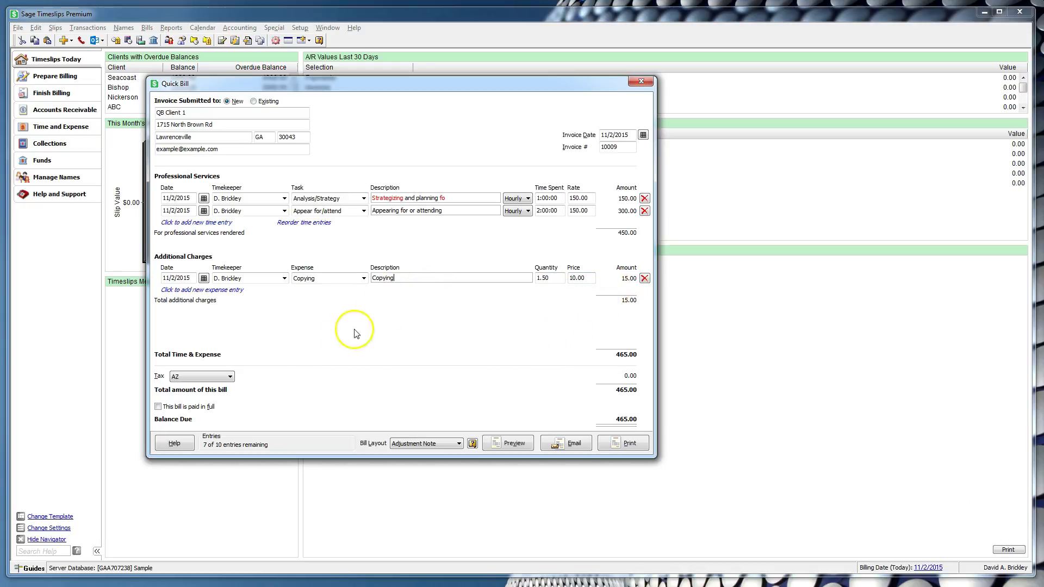
left_click(229, 376)
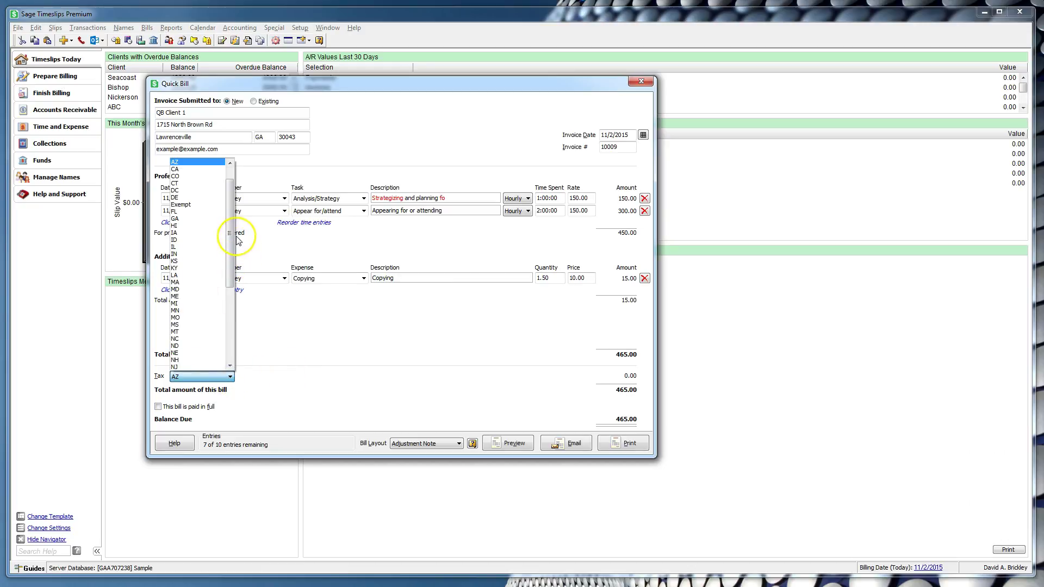
left_click_drag(230, 228, 230, 345)
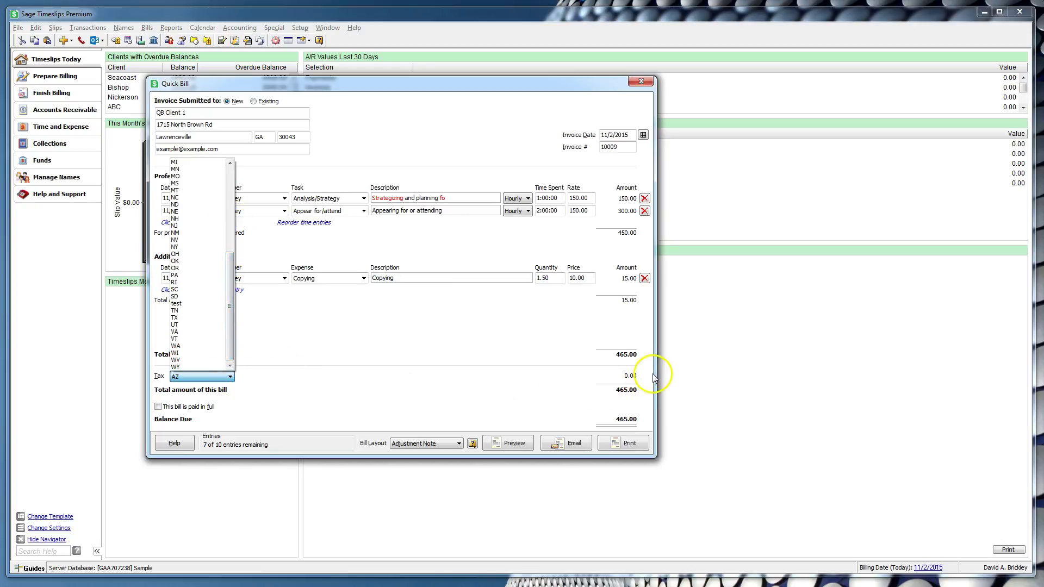
left_click(237, 379)
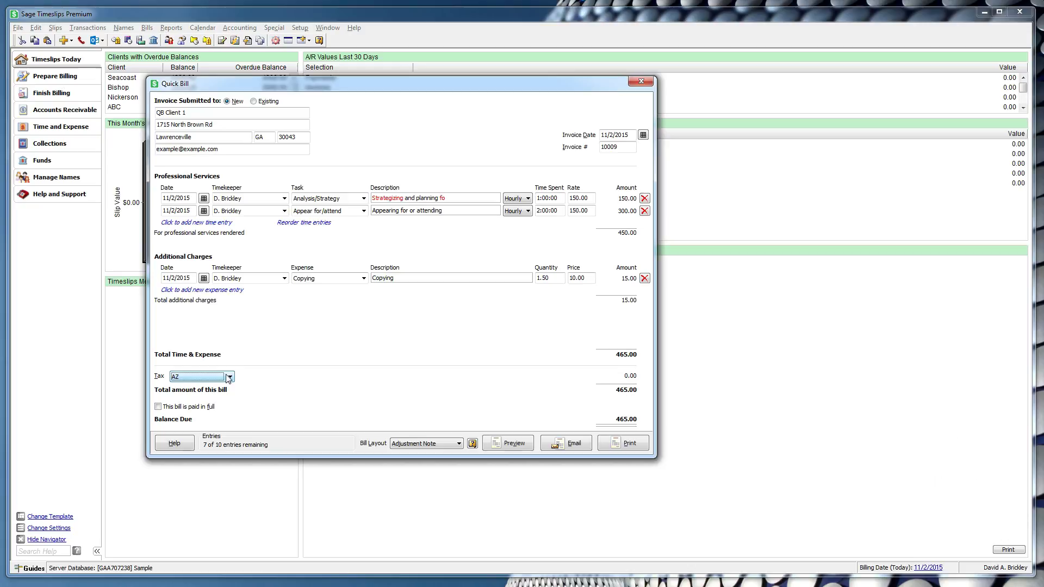
Step: Add an Experts expense priced at 20.00
left_click(233, 290)
left_click(324, 291)
left_click(324, 333)
left_click(588, 292)
type("20")
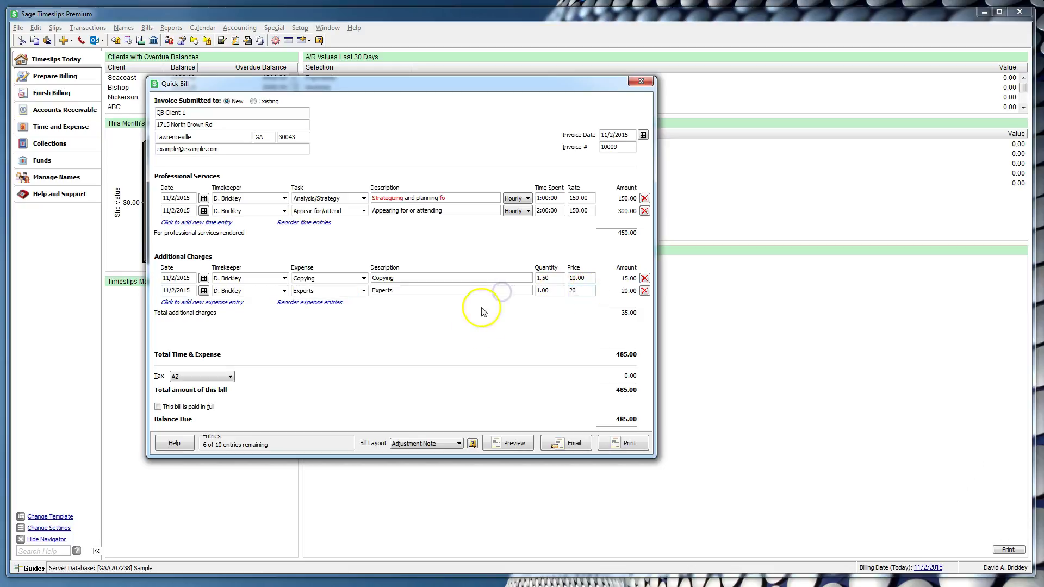
Step: Mark the bill paid in full by check number 123
left_click(158, 407)
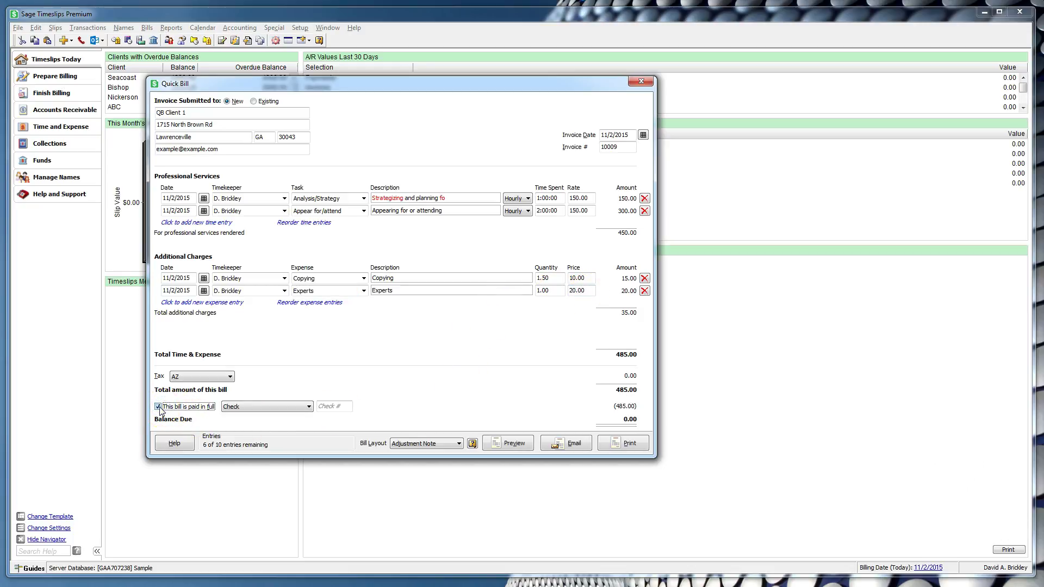
left_click(324, 406)
type("123")
Step: Switch the bill layout from Adjustment Note to My Bill Layout
left_click(458, 444)
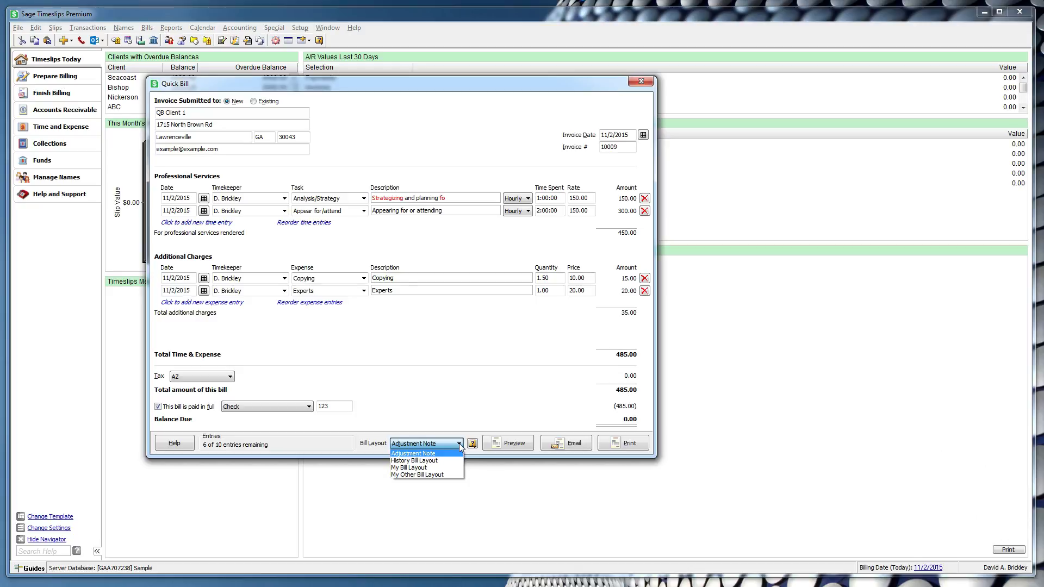
left_click(419, 469)
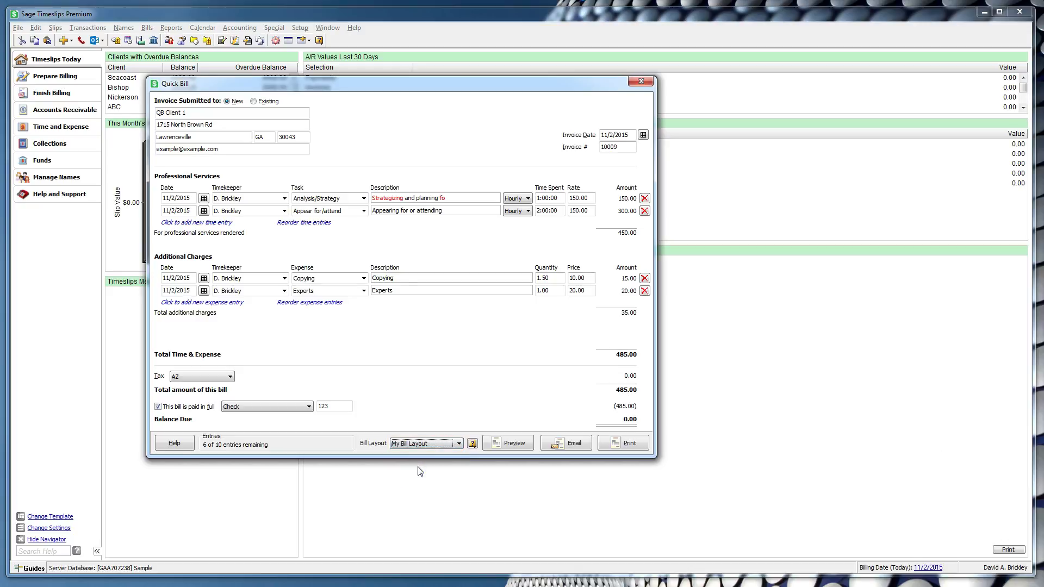
Step: Preview the bill, enlarging the preview to check the balance due
left_click(507, 445)
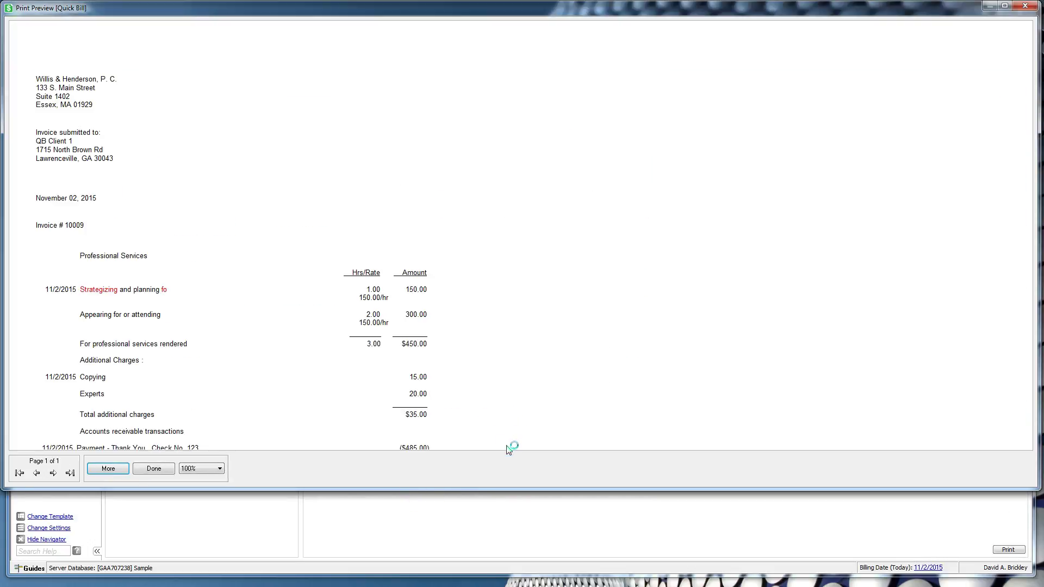
left_click_drag(482, 490, 475, 571)
left_click_drag(1028, 191, 1041, 254)
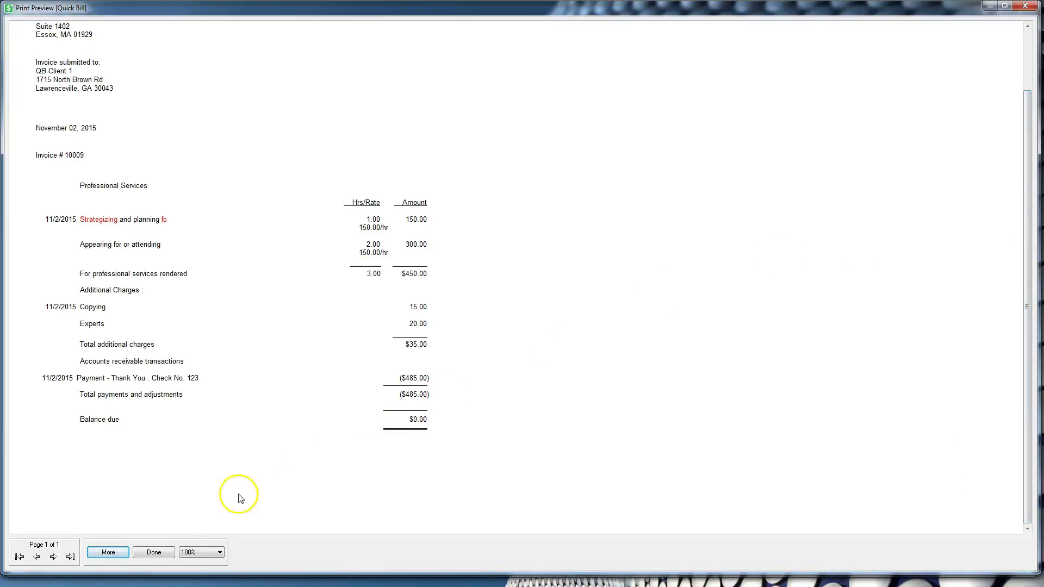
left_click(154, 552)
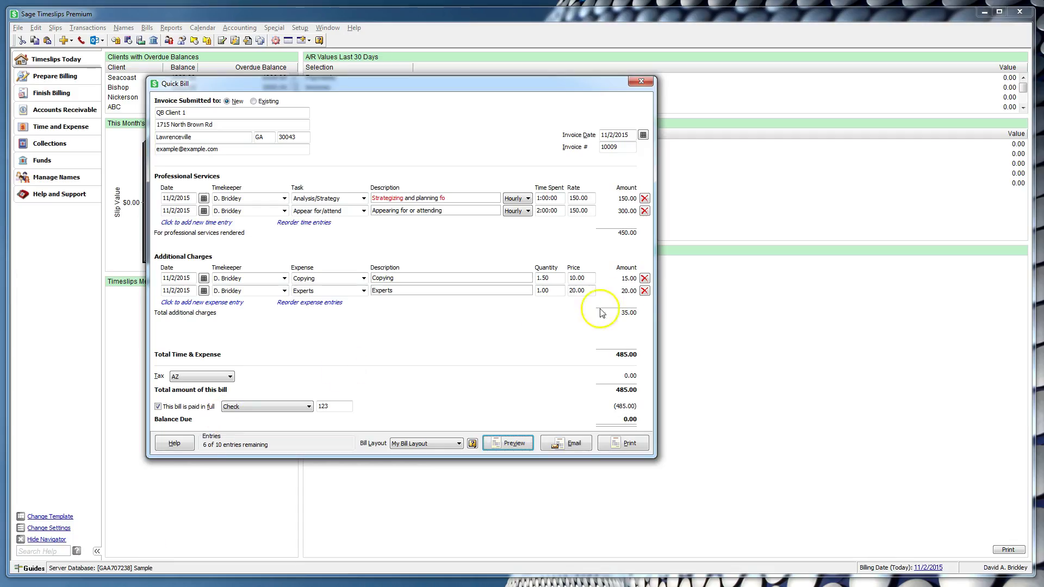
Step: Change the Experts charge to quantity 2 at 25.00 and preview the 515.00 bill again
left_click(579, 290)
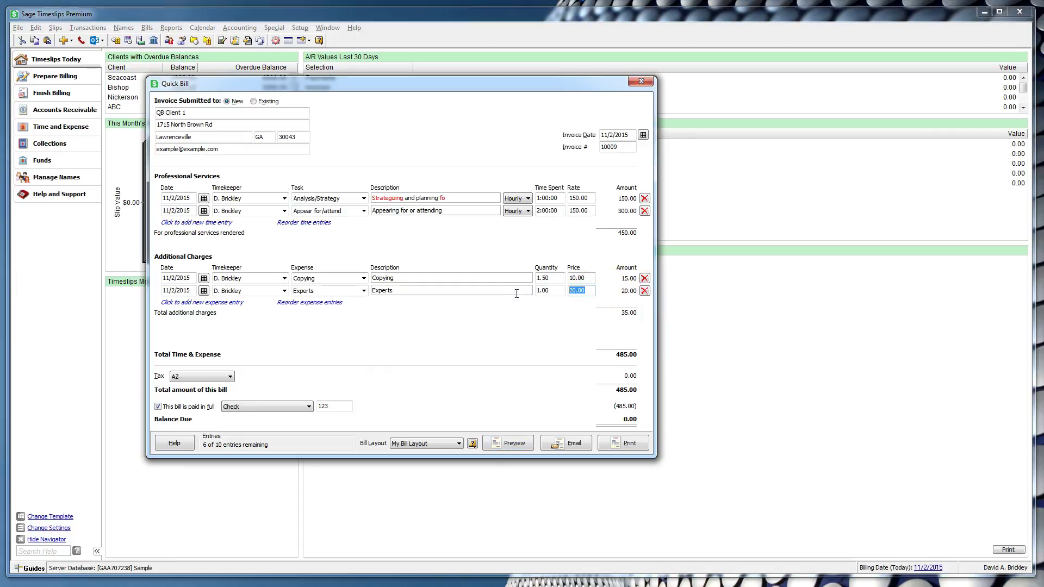
type("25")
key("shift+Tab")
type("2")
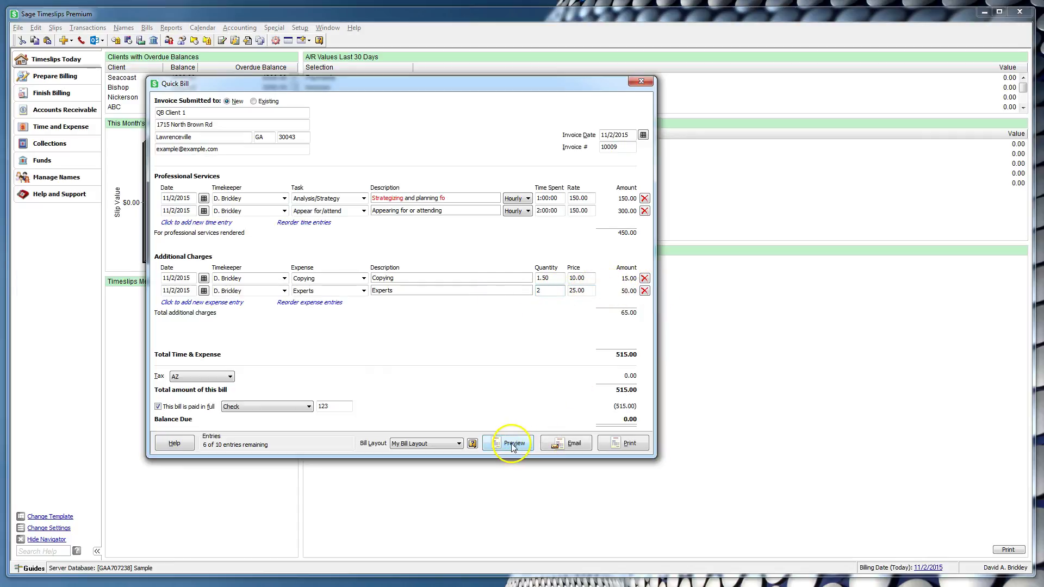
left_click(513, 444)
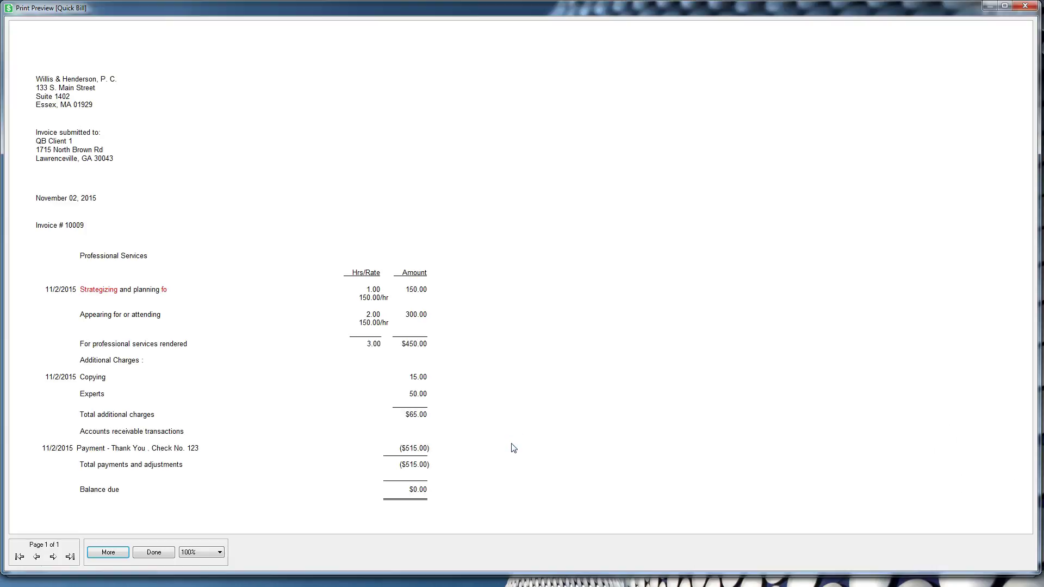
left_click(148, 552)
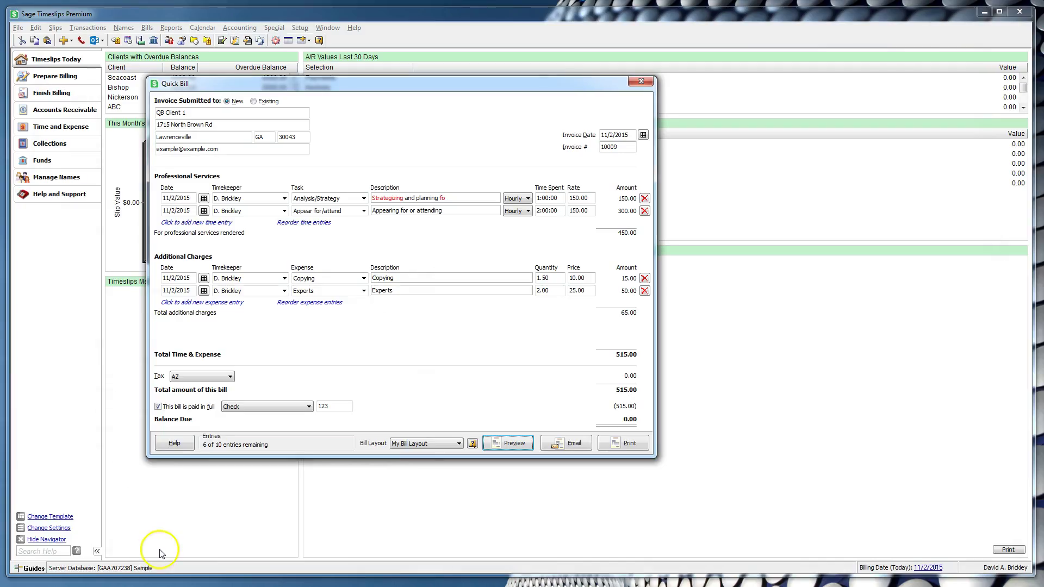
Step: Bring up the e-mail version of the bill and cancel without sending
left_click(165, 540)
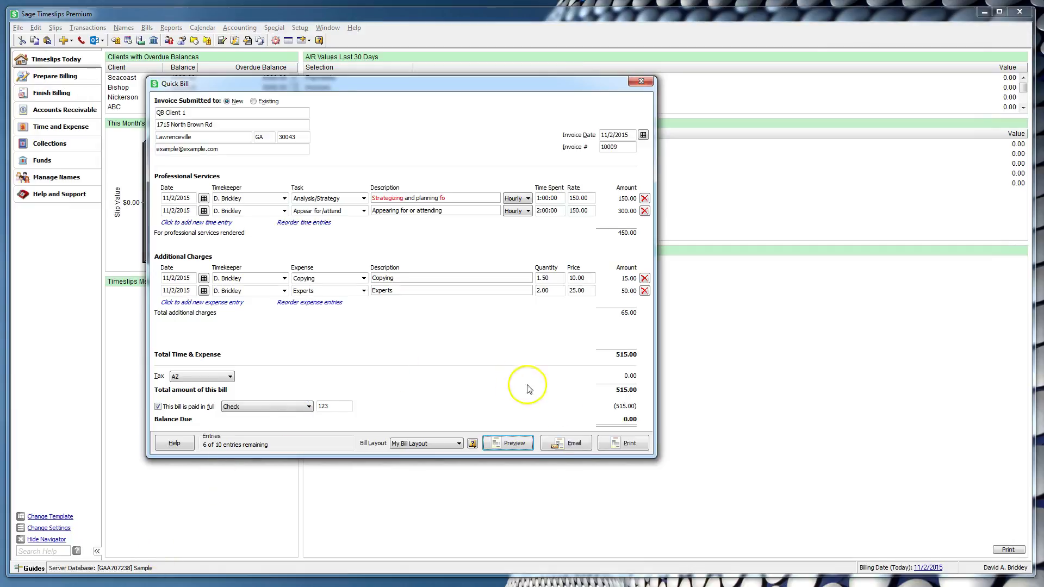
left_click(567, 445)
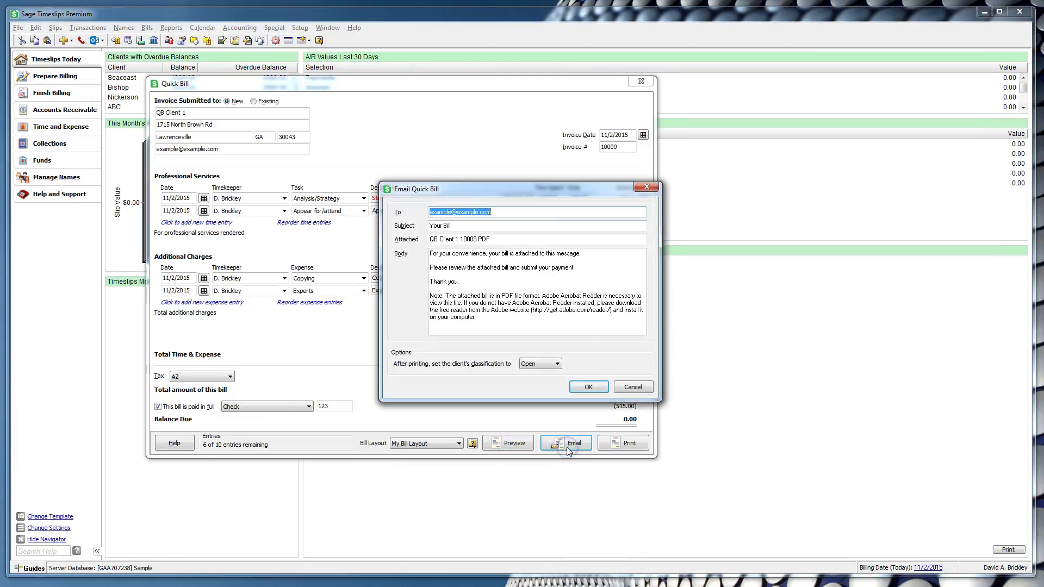
left_click(633, 387)
Step: Print the bill with e-mail sending off and the client classification left Open
left_click(626, 444)
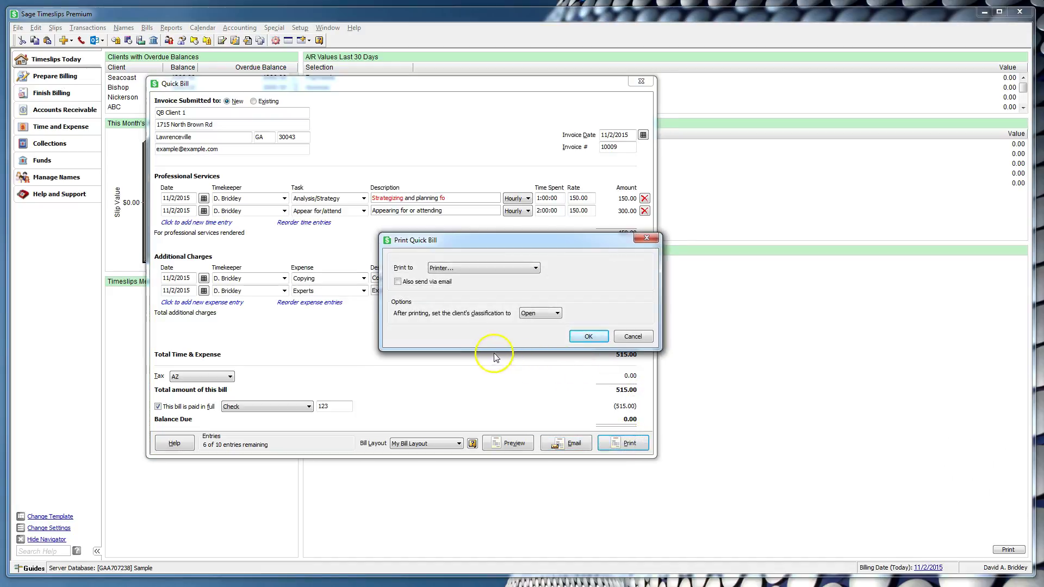
left_click(426, 283)
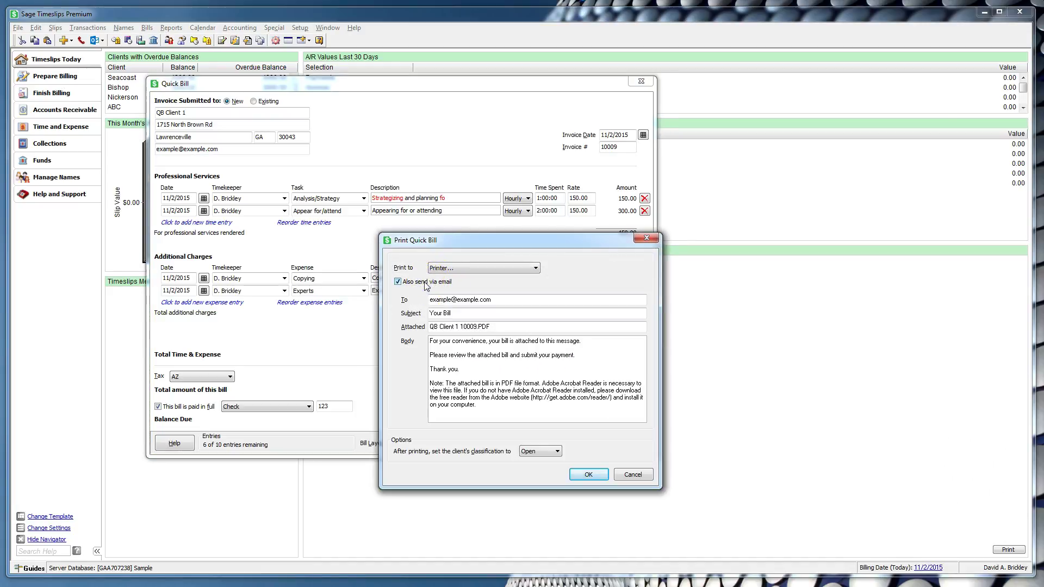
left_click(425, 283)
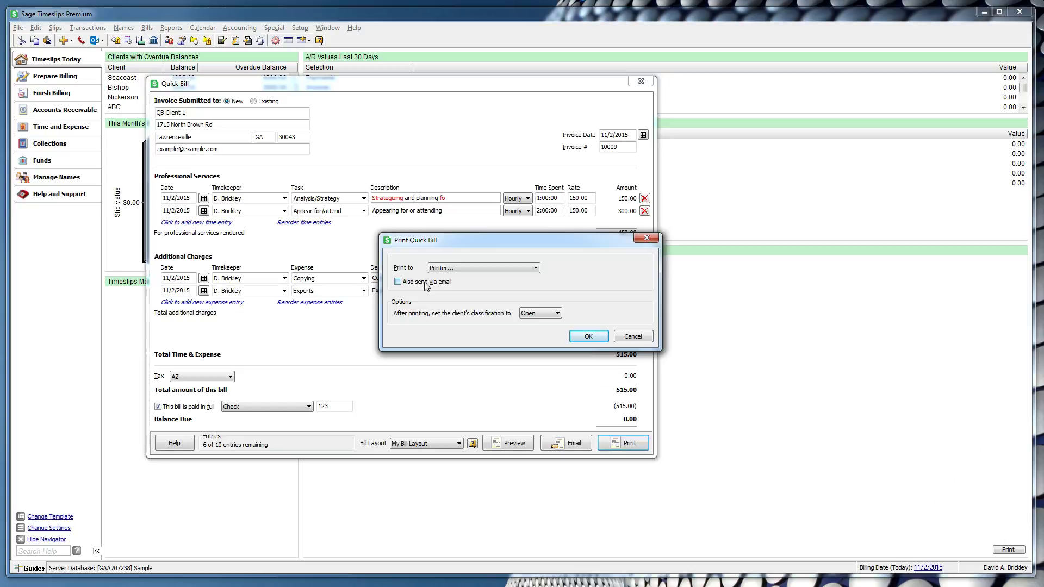
left_click(557, 315)
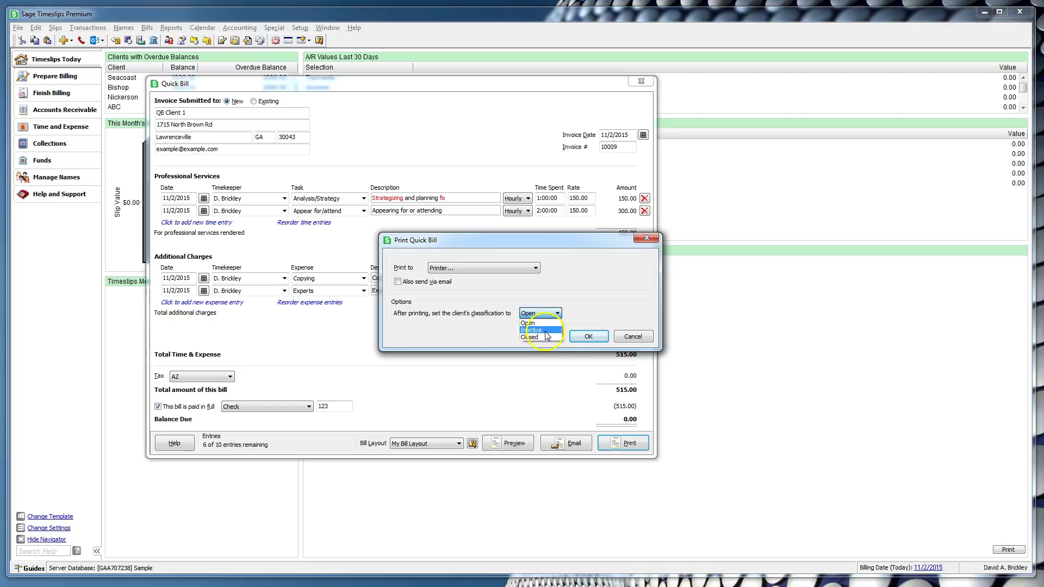
left_click(535, 323)
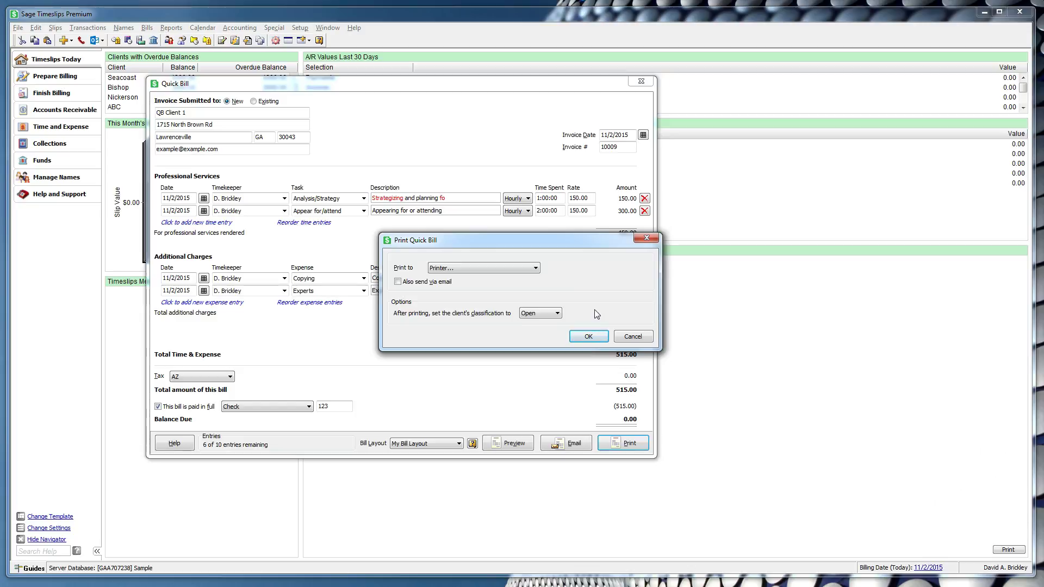
left_click(589, 337)
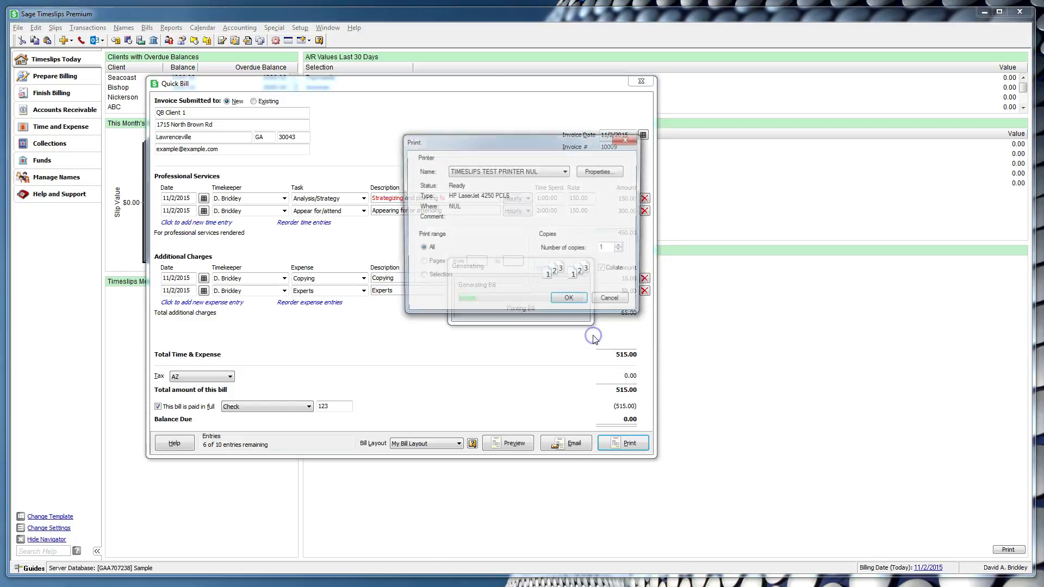
Step: Finish printing on TIMESLIPS TEST PRINTER NUL and start another Quick Bill, invoice 10010
left_click(570, 301)
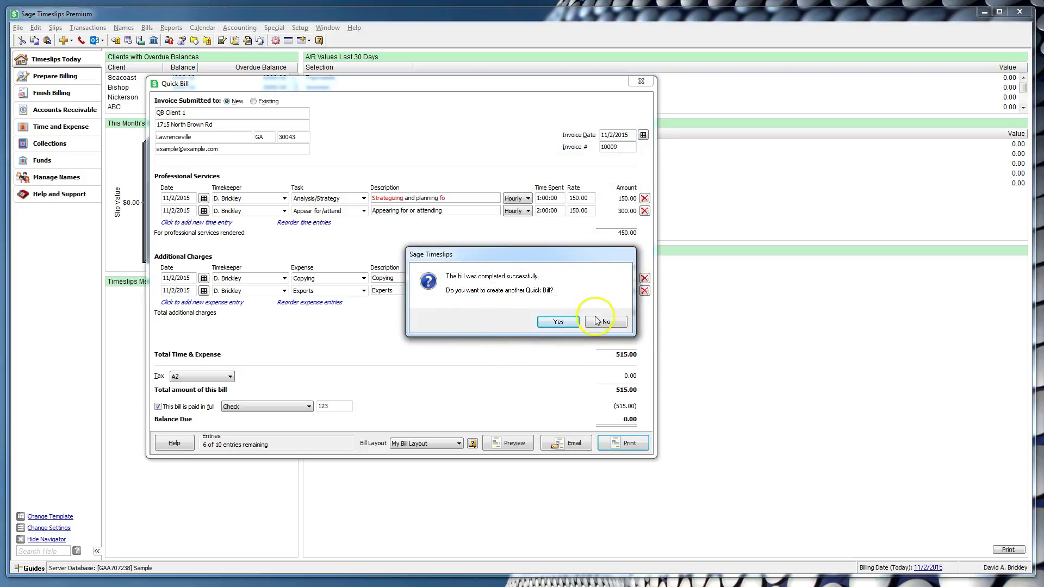
left_click(568, 322)
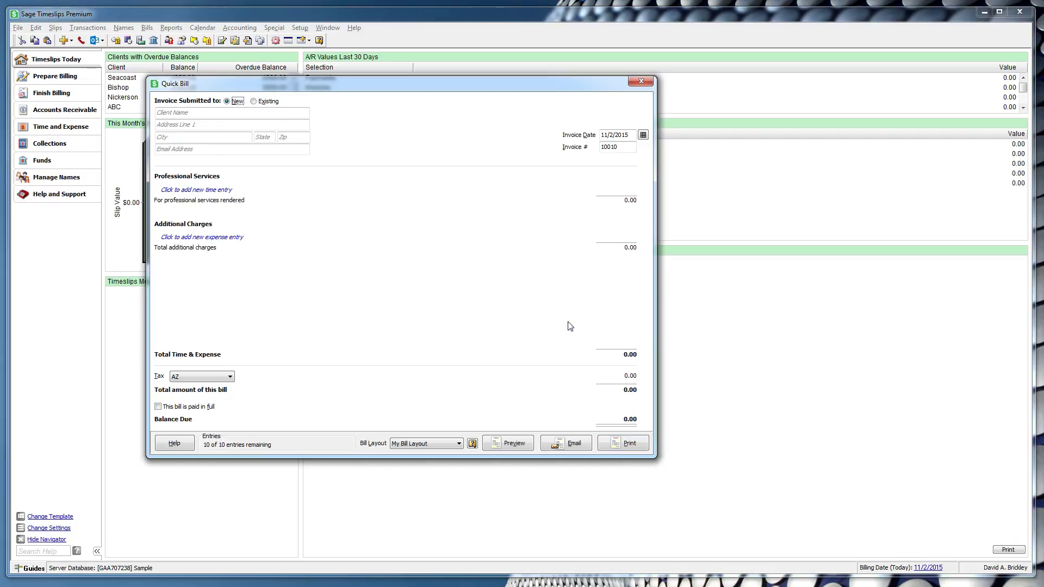